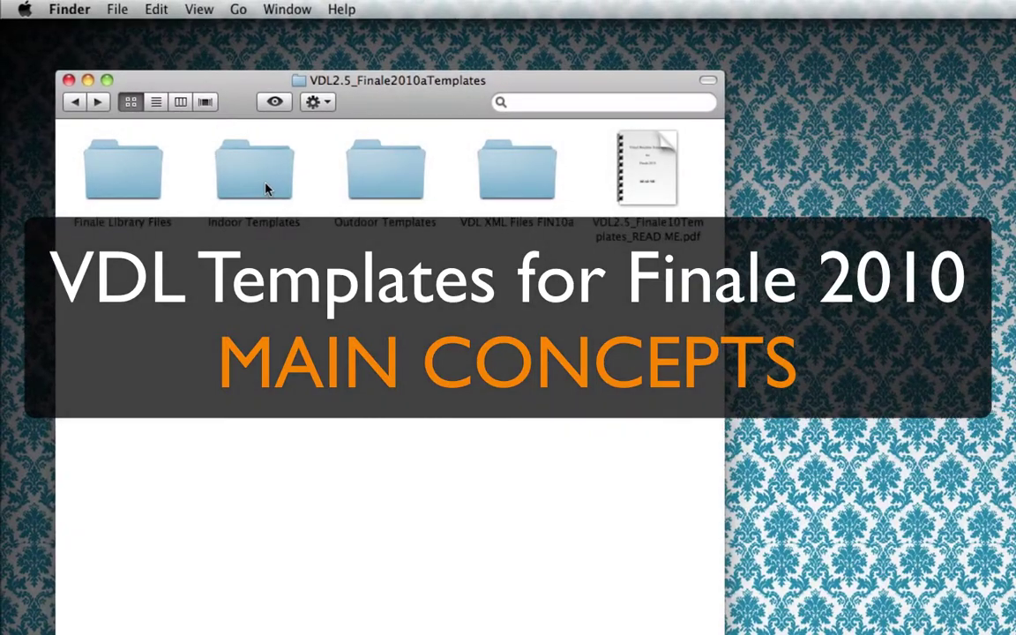
# Open the score file VDL2.5_FIN10_outdoor template1.mus from the Outdoor Templates folder.
pyautogui.click(265, 188)
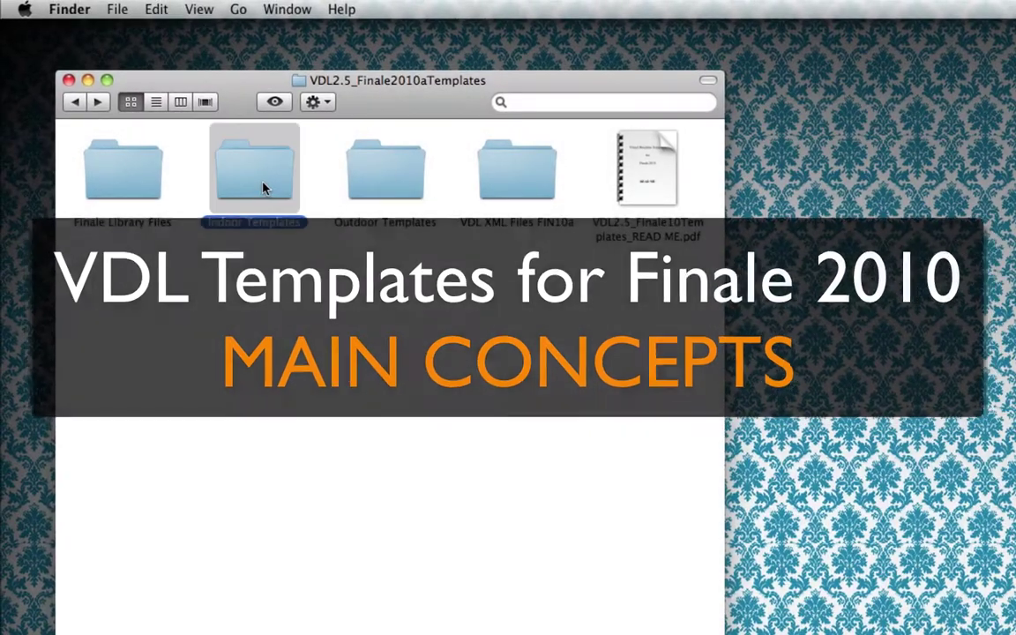
pyautogui.click(373, 183)
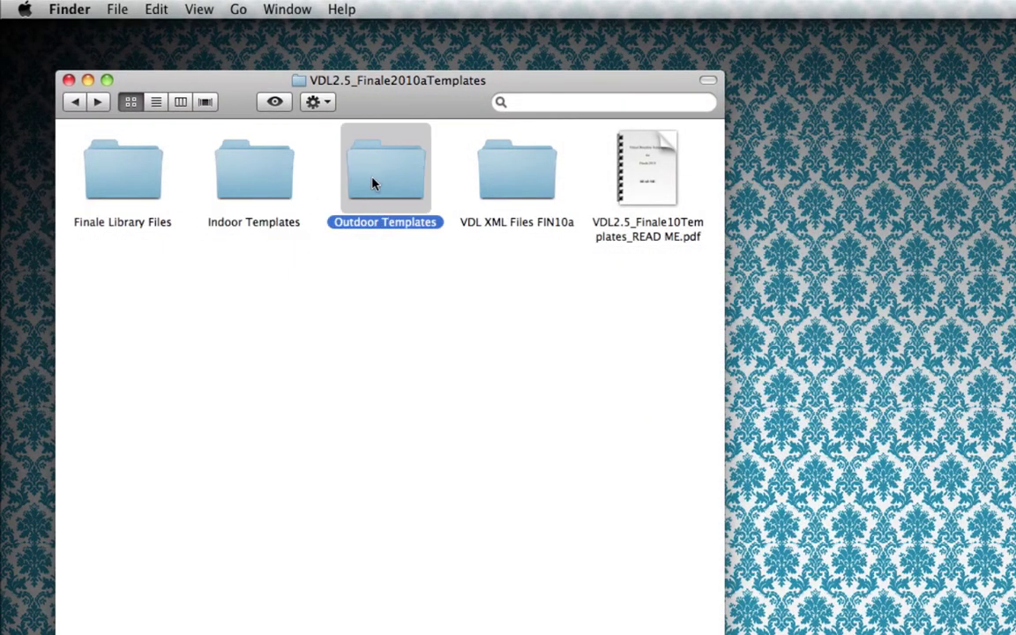
pyautogui.doubleClick(394, 186)
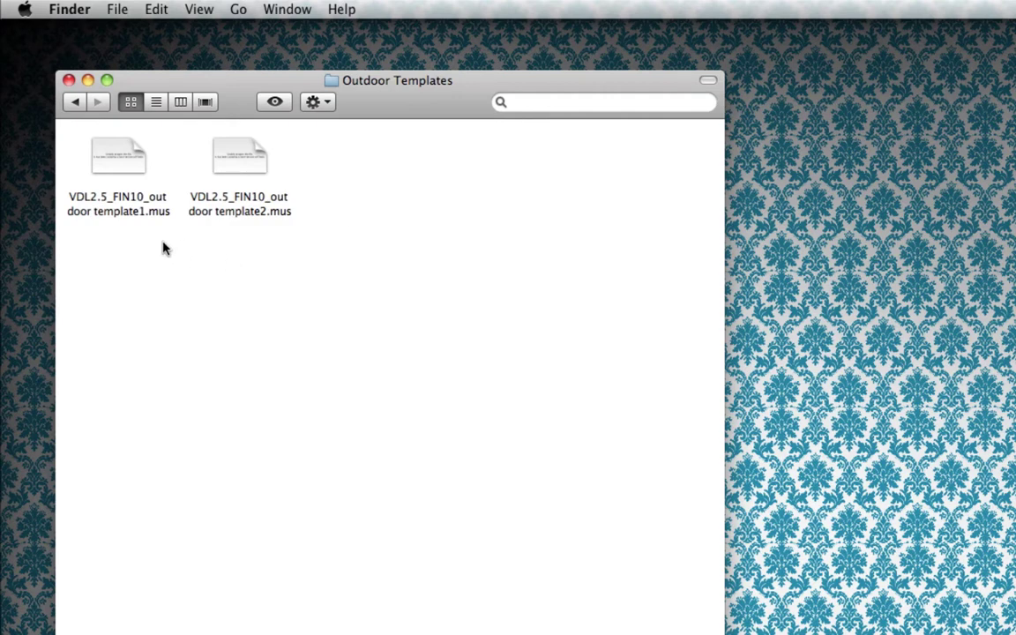
pyautogui.doubleClick(122, 161)
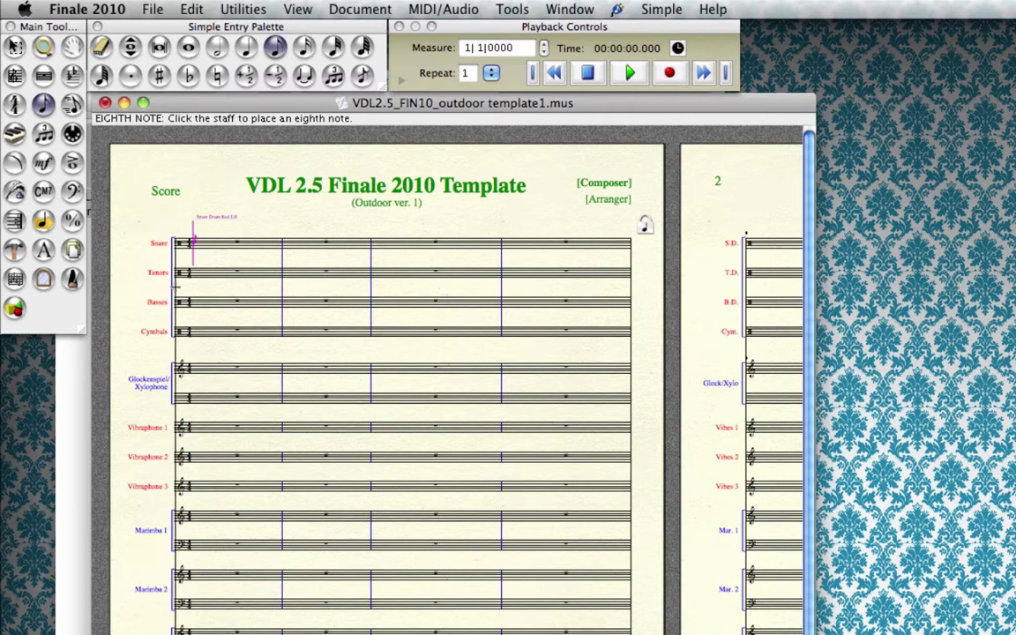
# Activate the Staff tool, select the Snare, Tenors, Basses and Cymbals staves, and review the available staff commands.
pyautogui.press('super+e')
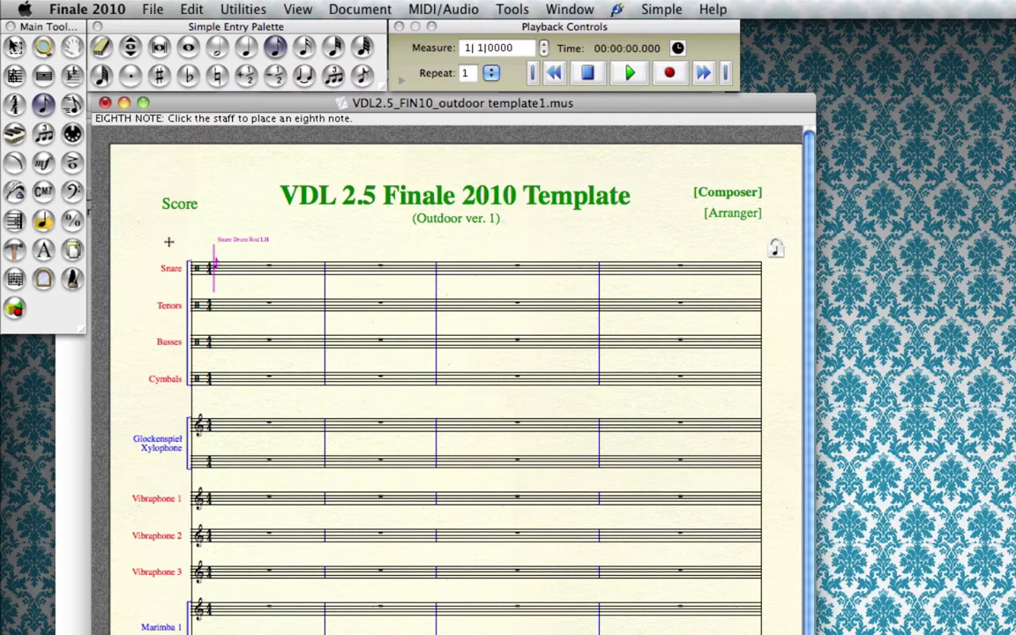
pyautogui.click(14, 75)
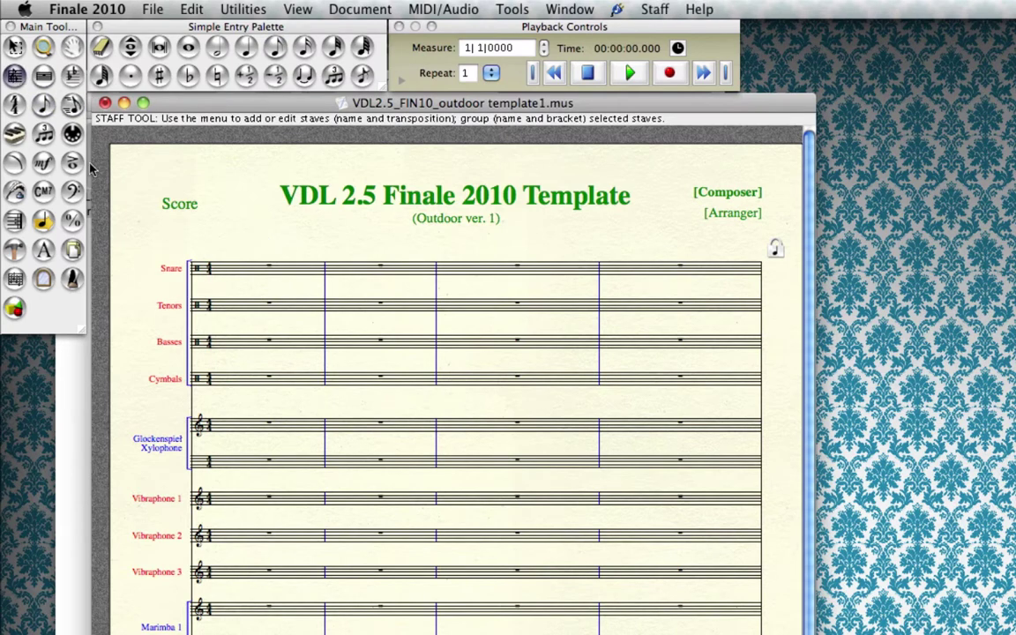
pyautogui.moveTo(120, 202); pyautogui.dragTo(282, 391)
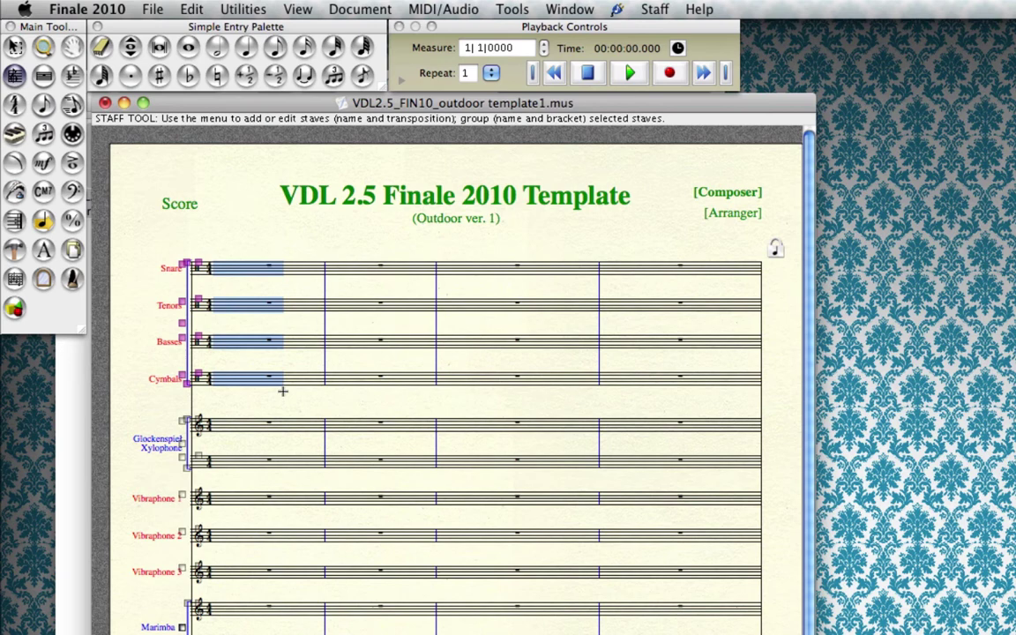
pyautogui.click(650, 11)
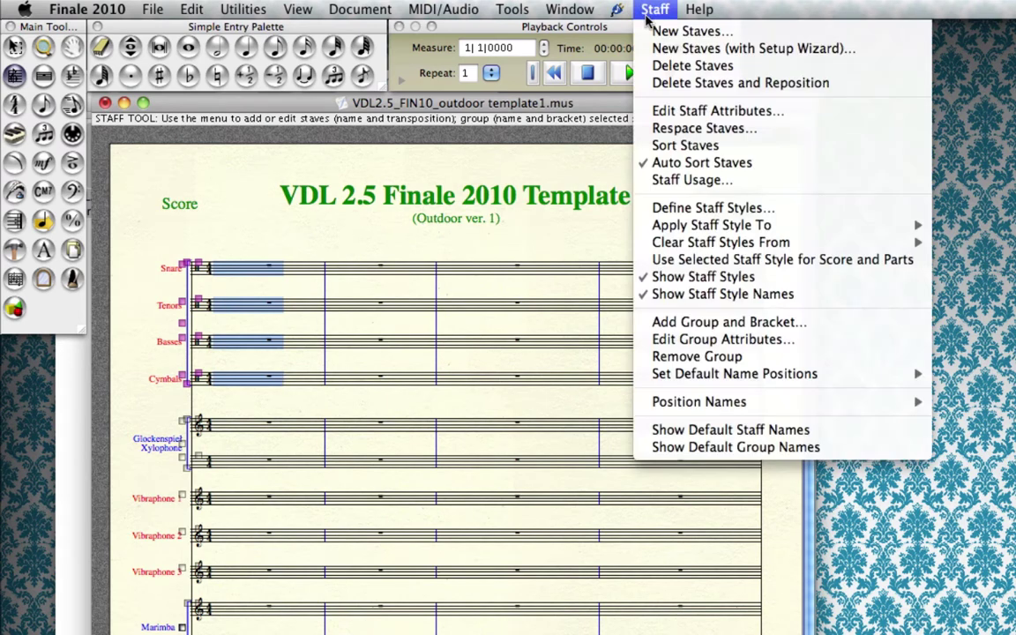
pyautogui.click(670, 67)
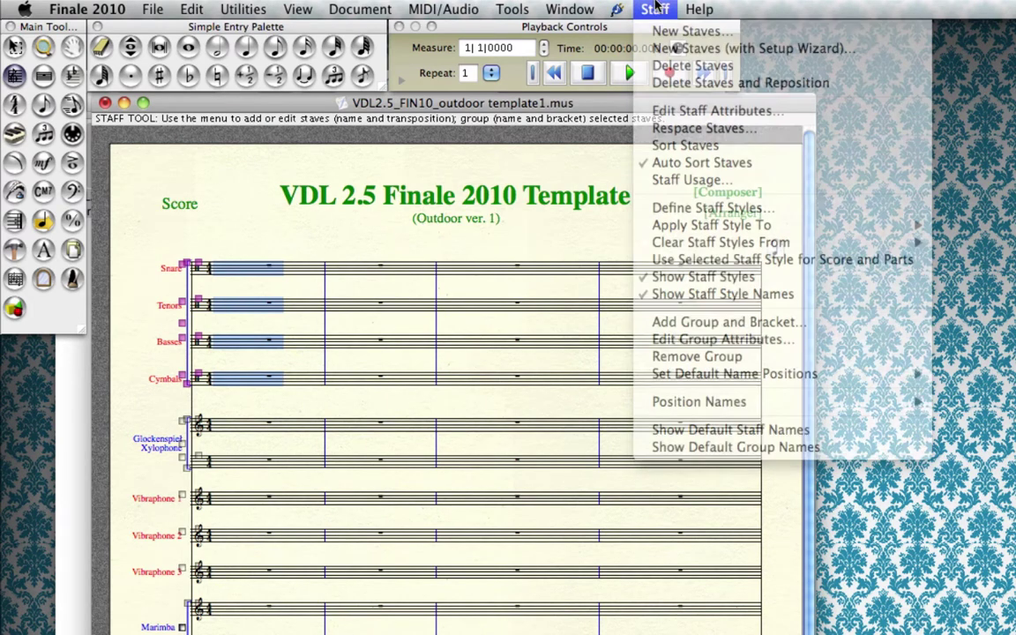
pyautogui.click(338, 225)
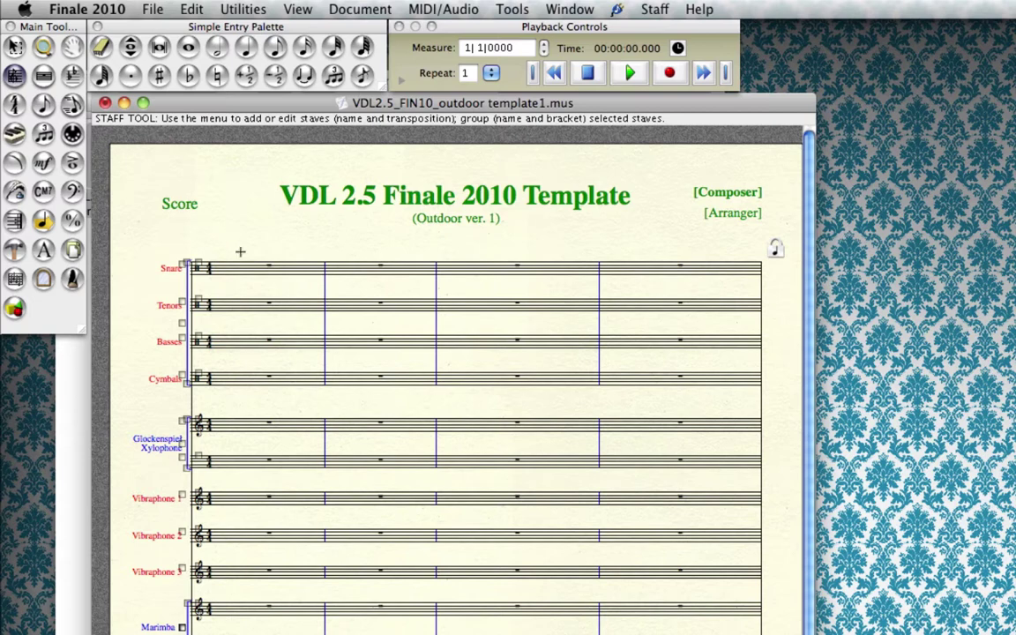
# Examine the Staff Attributes of the Snare staff and cancel the dialog.
pyautogui.click(209, 256)
pyautogui.doubleClick(208, 263)
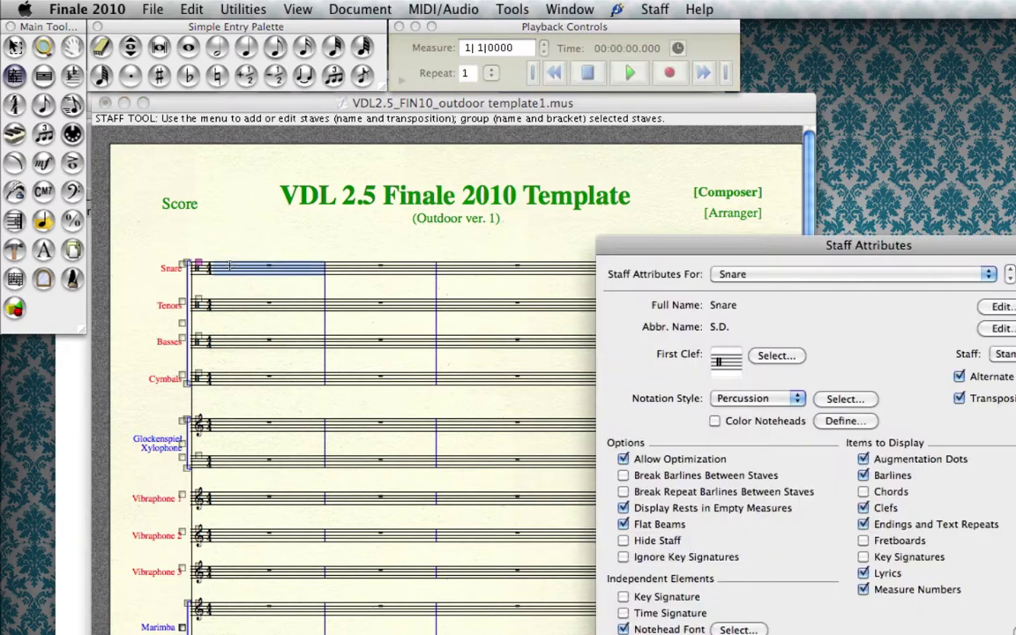
pyautogui.moveTo(632, 249); pyautogui.dragTo(271, 244)
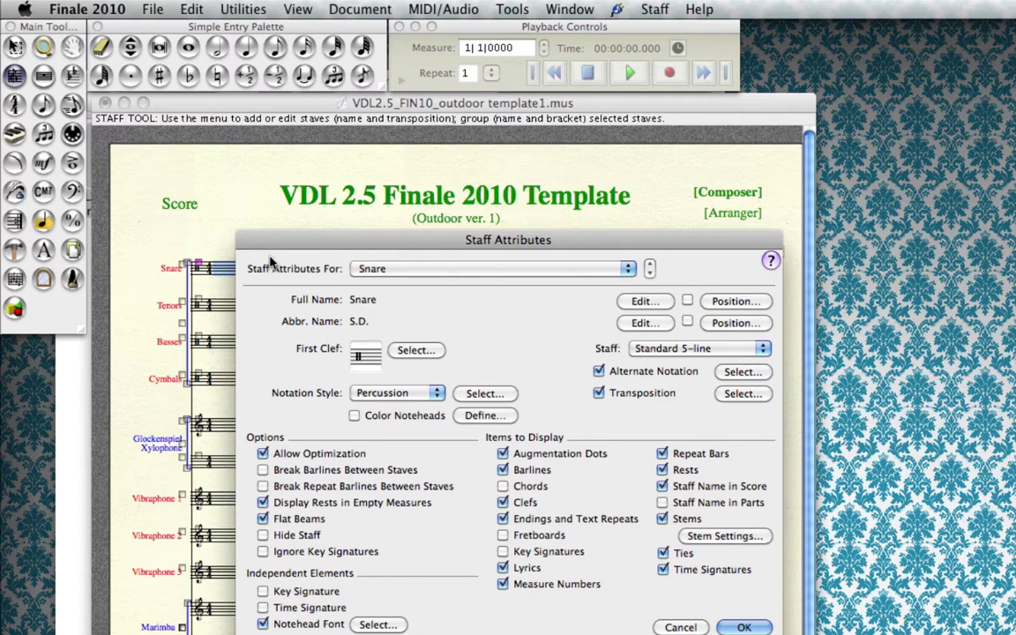
pyautogui.click(672, 627)
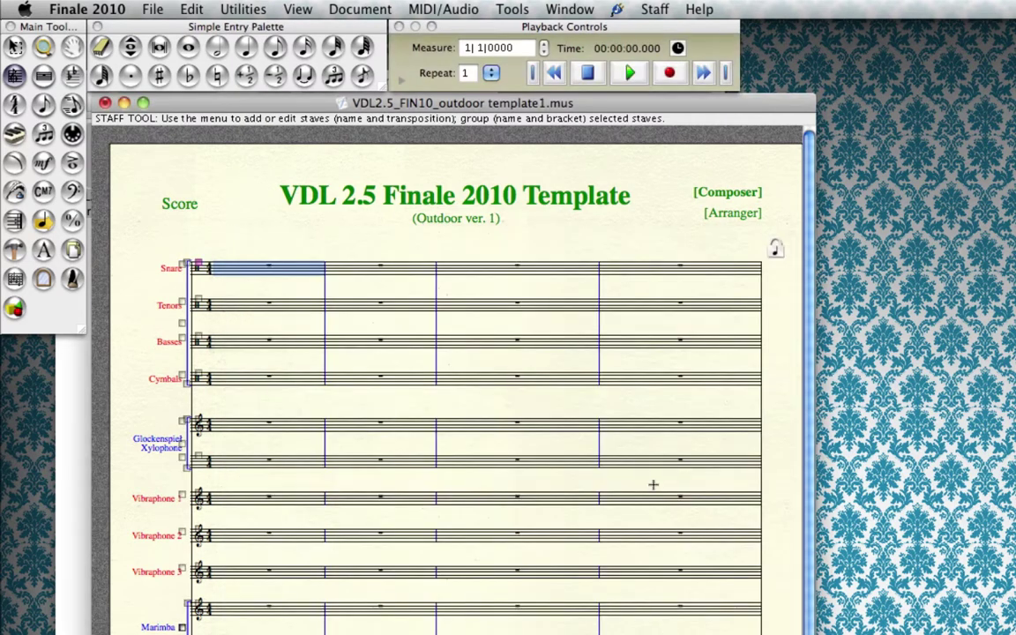
# View the Instrument List with its channel and percussion MIDI map assignments for each staff, and close it.
pyautogui.click(569, 9)
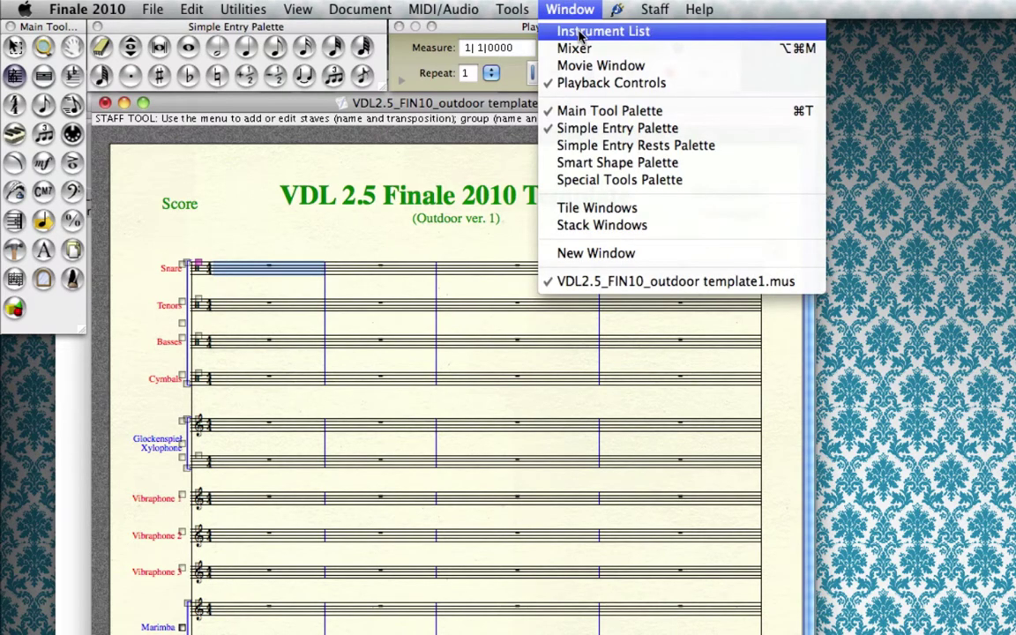
pyautogui.click(581, 34)
pyautogui.click(570, 9)
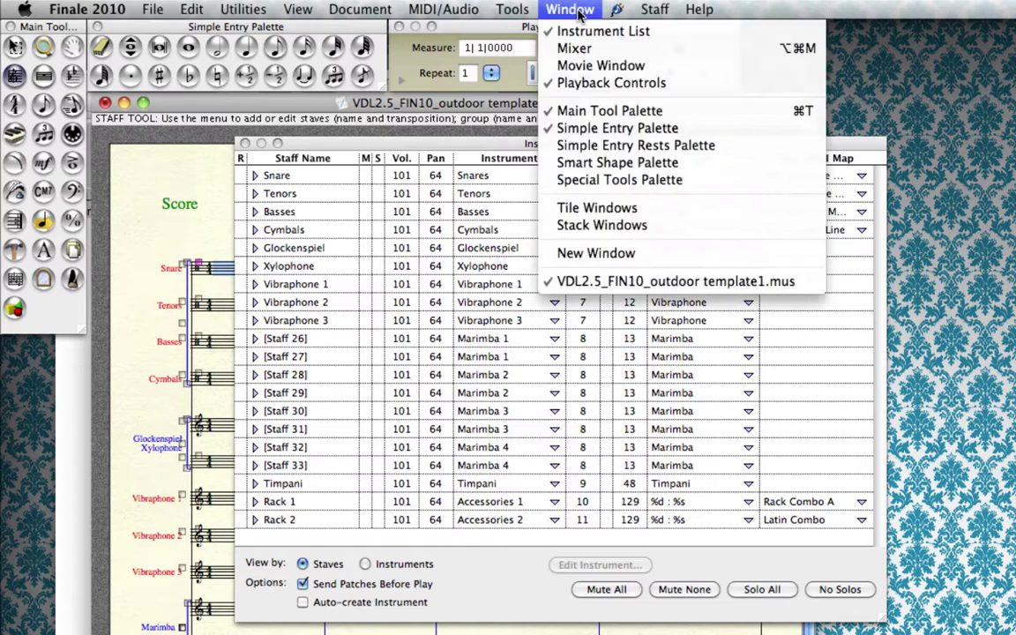
pyautogui.click(578, 10)
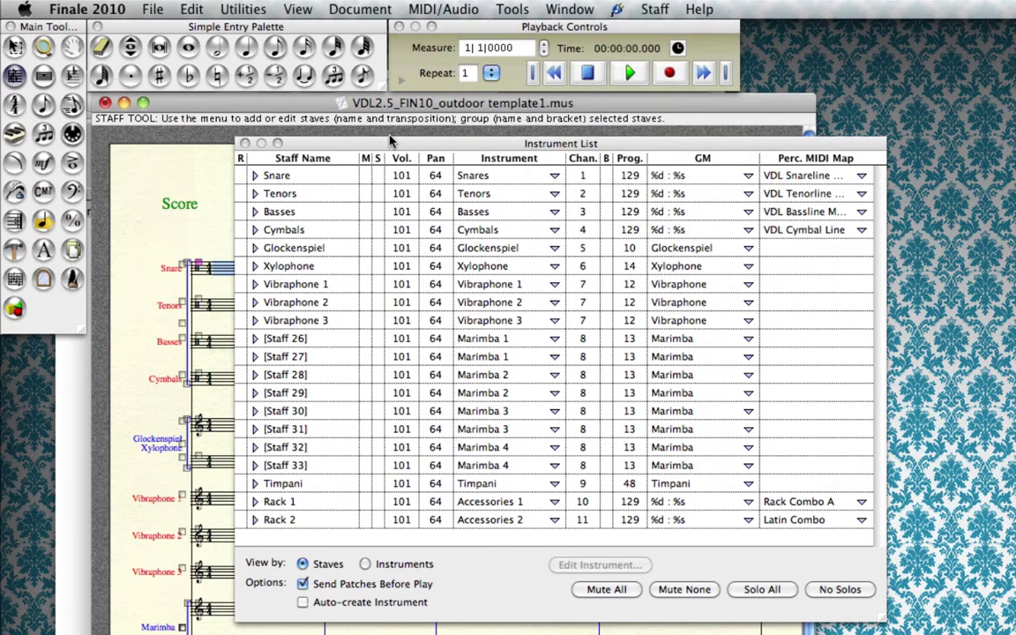
pyautogui.click(245, 143)
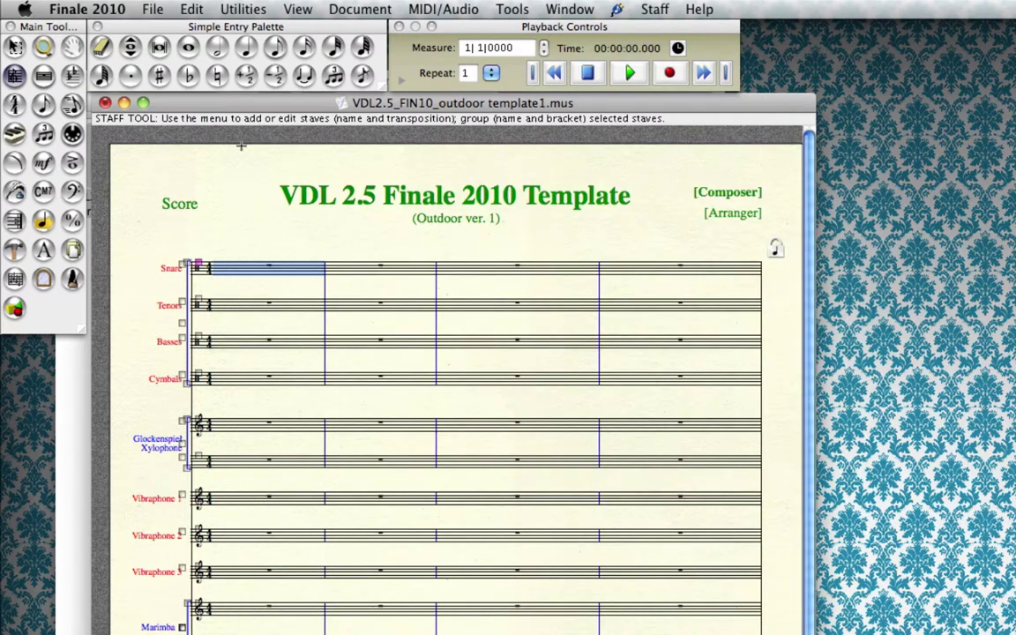
# View the Audio Unit Instruments setup with its instrument and effect slots, dismissing the plugin alert, and close it.
pyautogui.click(432, 10)
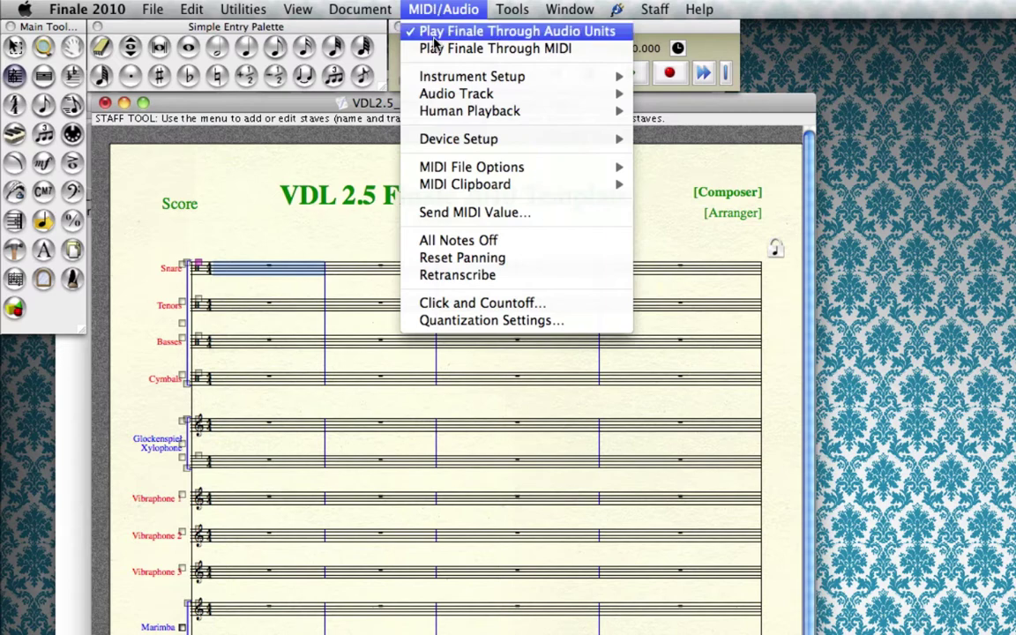
pyautogui.moveTo(435, 81)
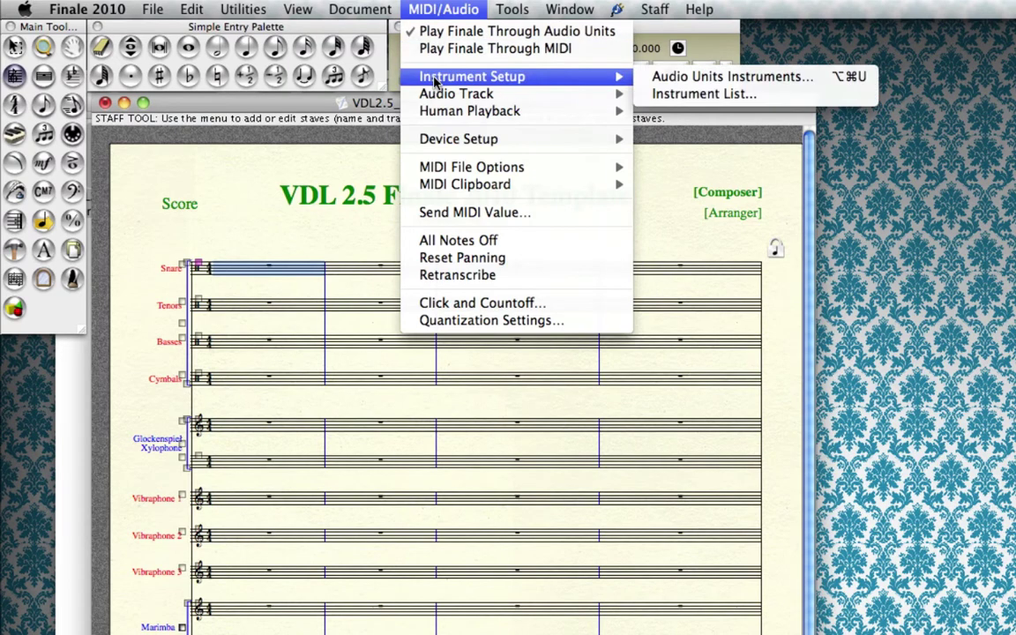
pyautogui.click(713, 79)
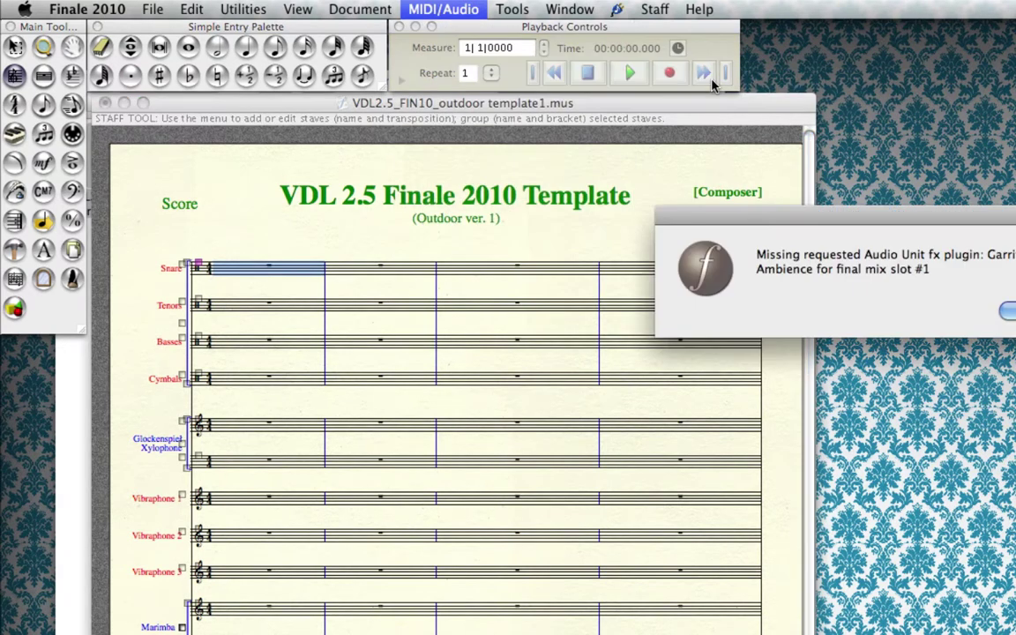
pyautogui.click(1006, 311)
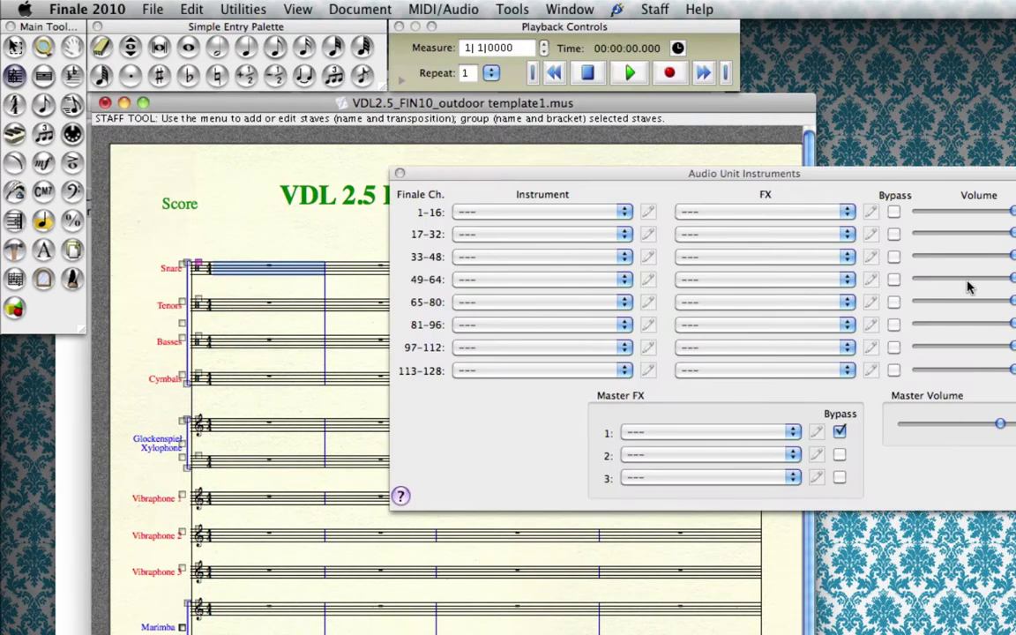
pyautogui.moveTo(827, 181); pyautogui.dragTo(623, 166)
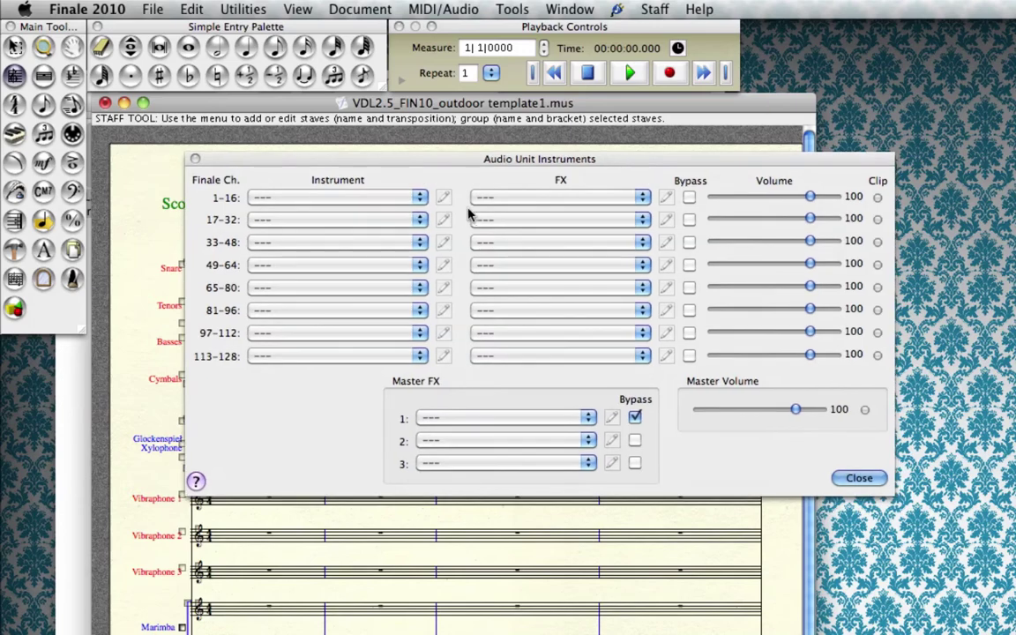
pyautogui.click(195, 159)
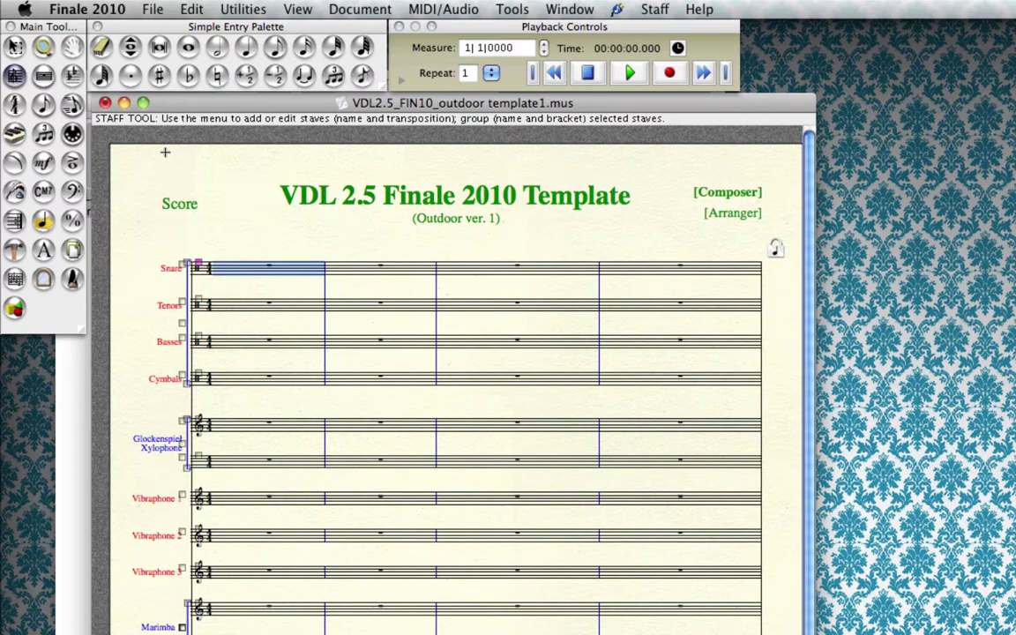
# Reopen the Snare staff's attributes and check the list of staves available there, keeping Snare selected.
pyautogui.doubleClick(240, 266)
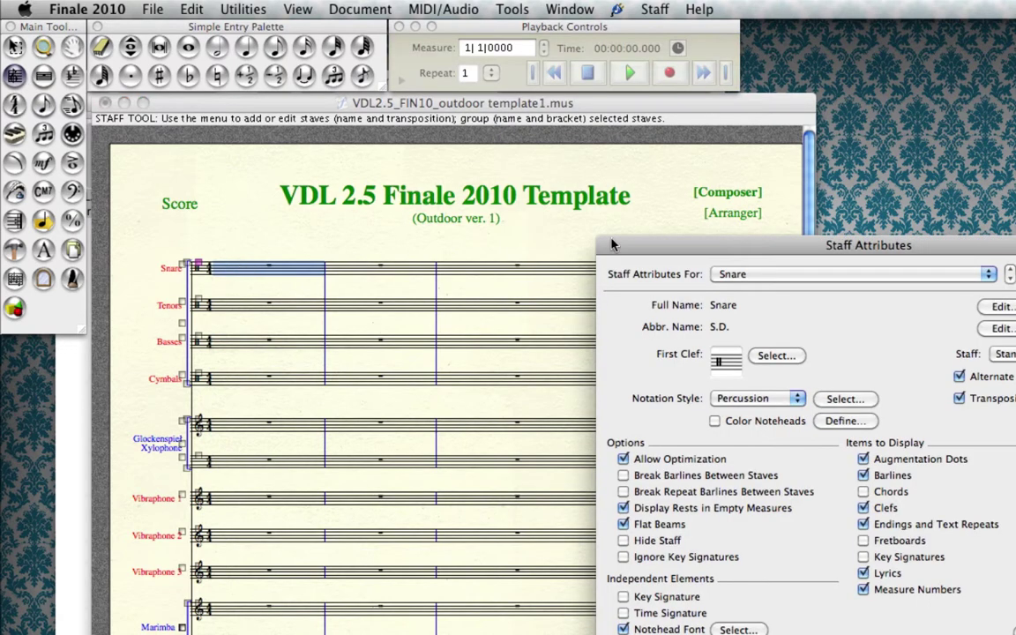
pyautogui.moveTo(674, 229); pyautogui.dragTo(308, 235)
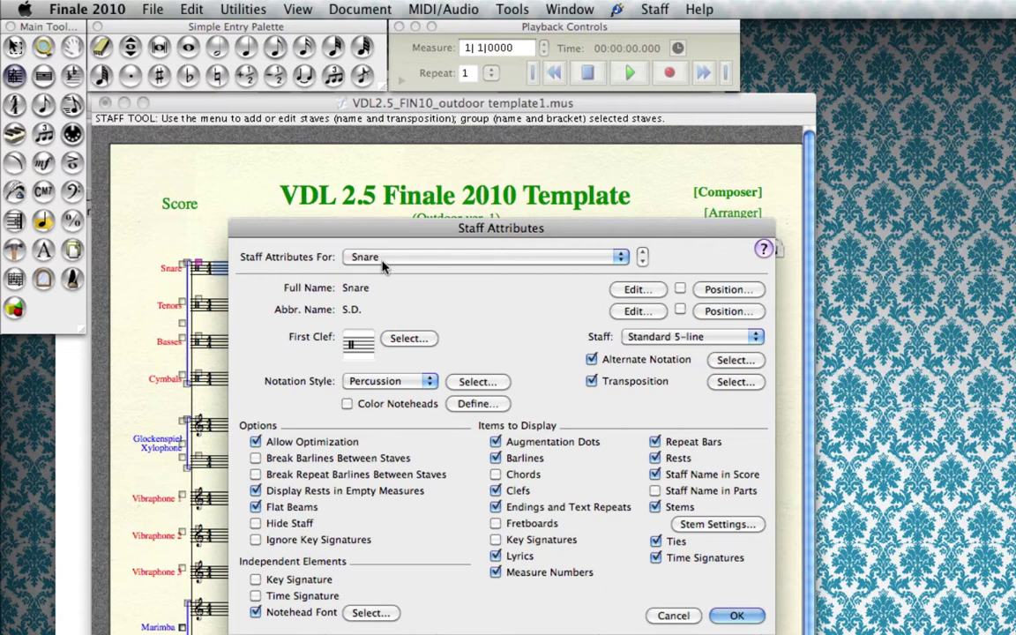
pyautogui.click(352, 257)
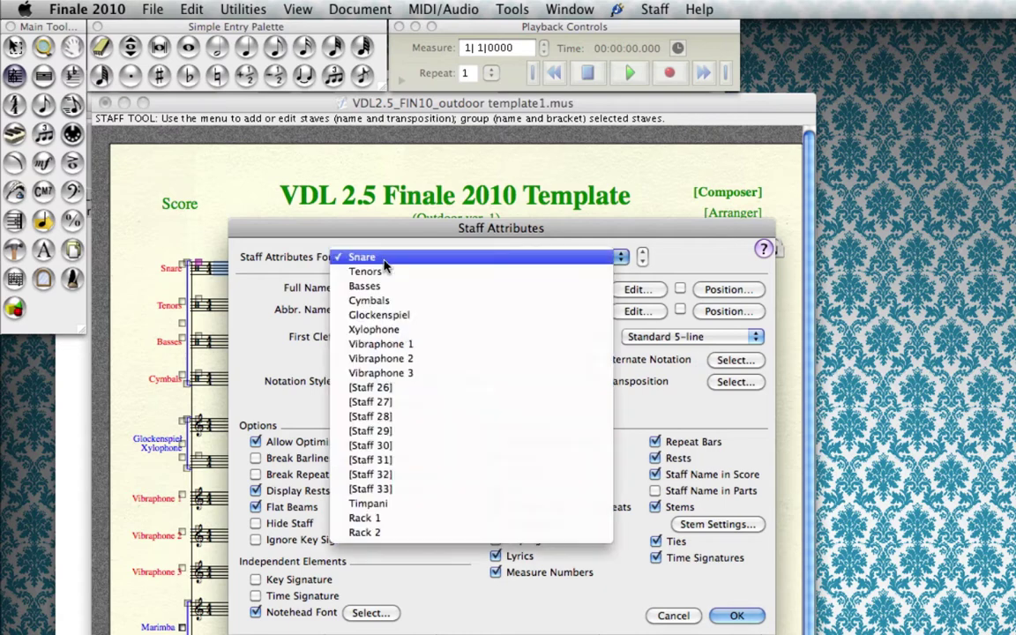
pyautogui.click(432, 263)
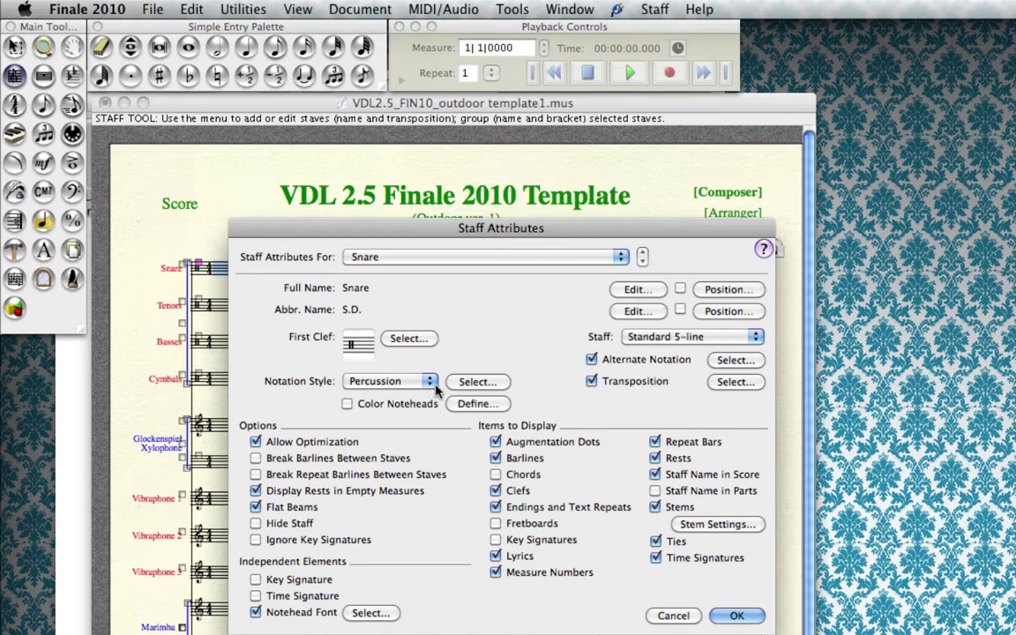
# Browse the percussion layouts available for the Snare staff, from battery to effects instruments, and cancel the selection and the staff attributes.
pyautogui.click(497, 385)
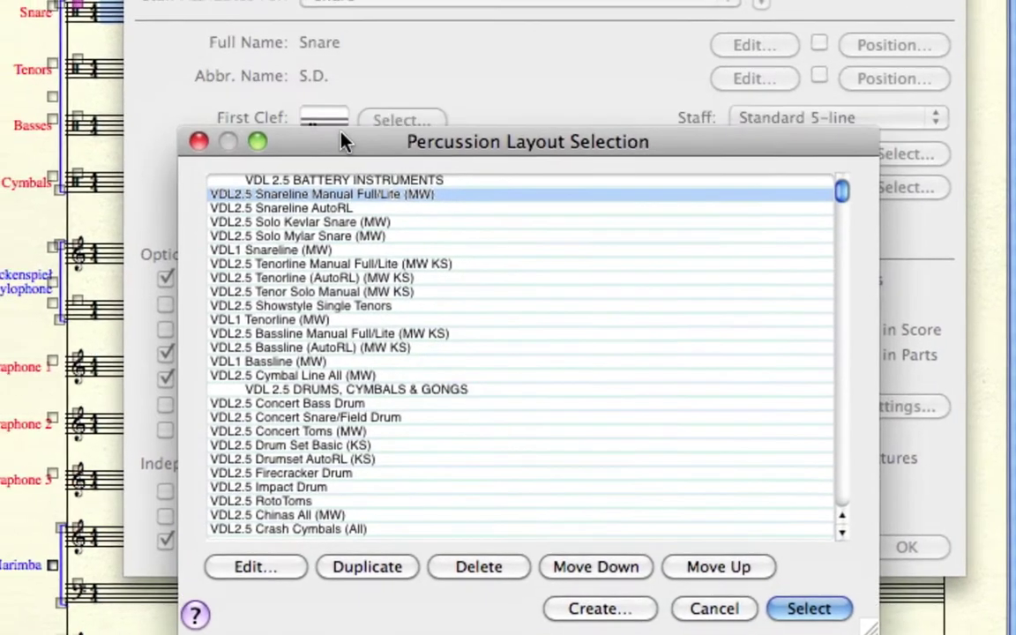
pyautogui.scroll(-1, 670, 209)
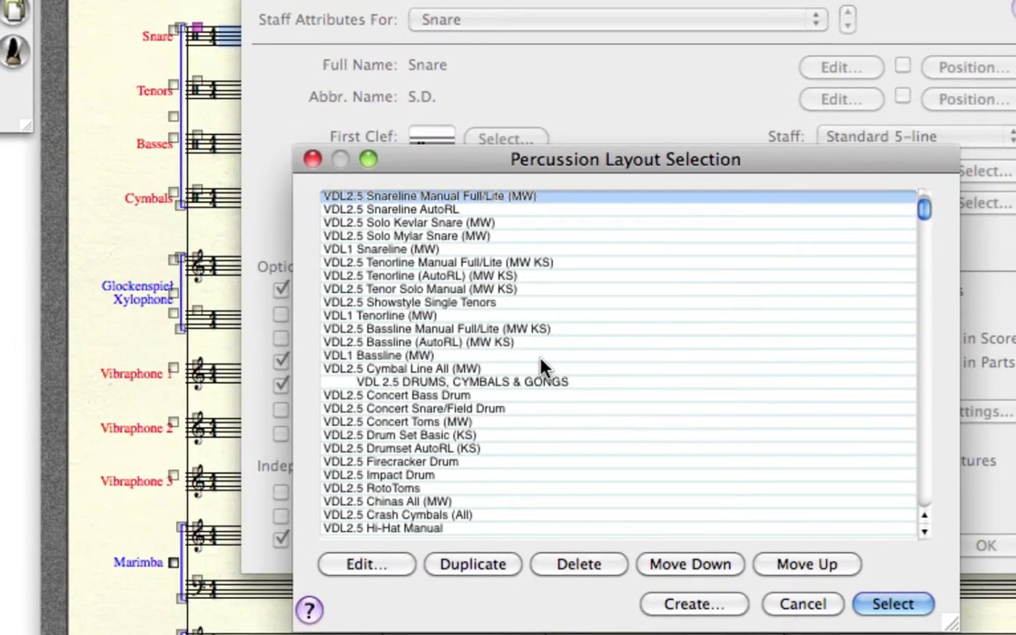
pyautogui.click(442, 395)
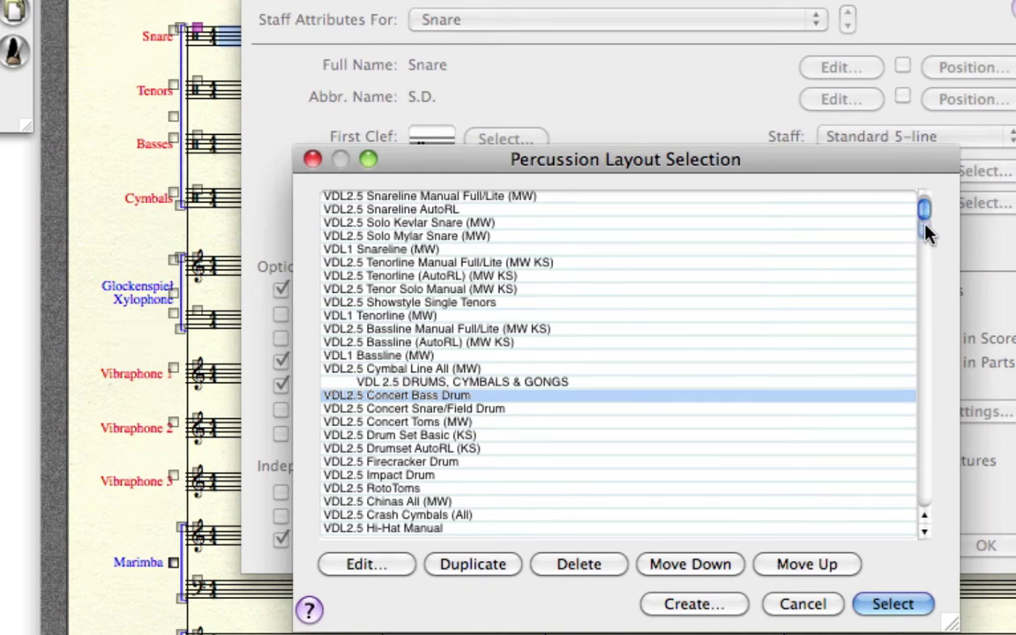
pyautogui.scroll(-2, 922, 233)
pyautogui.click(924, 531)
pyautogui.moveTo(924, 534); pyautogui.dragTo(923, 534)
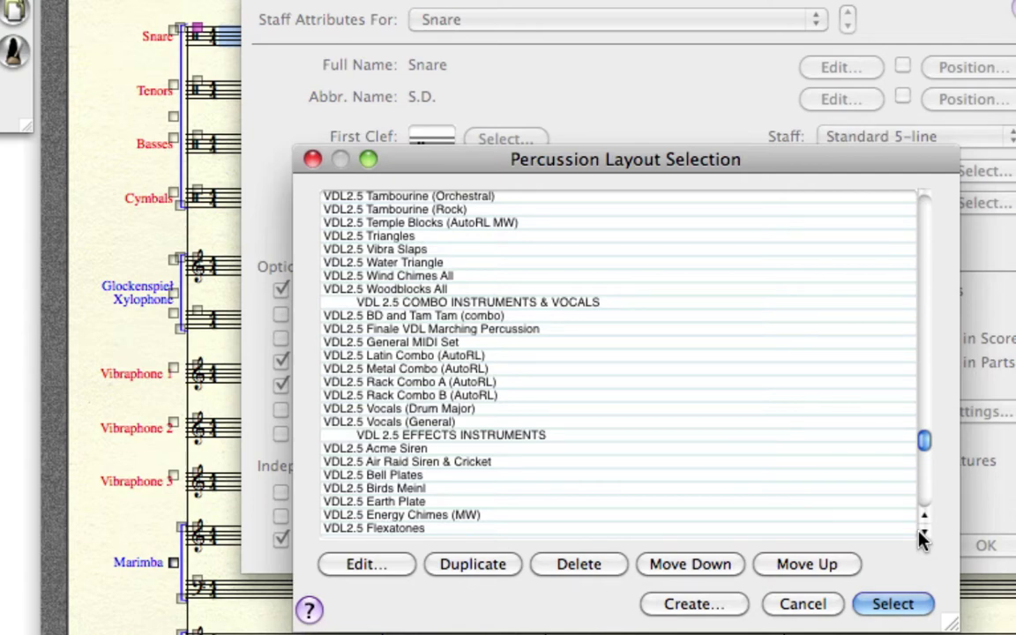
pyautogui.moveTo(923, 534); pyautogui.dragTo(923, 534)
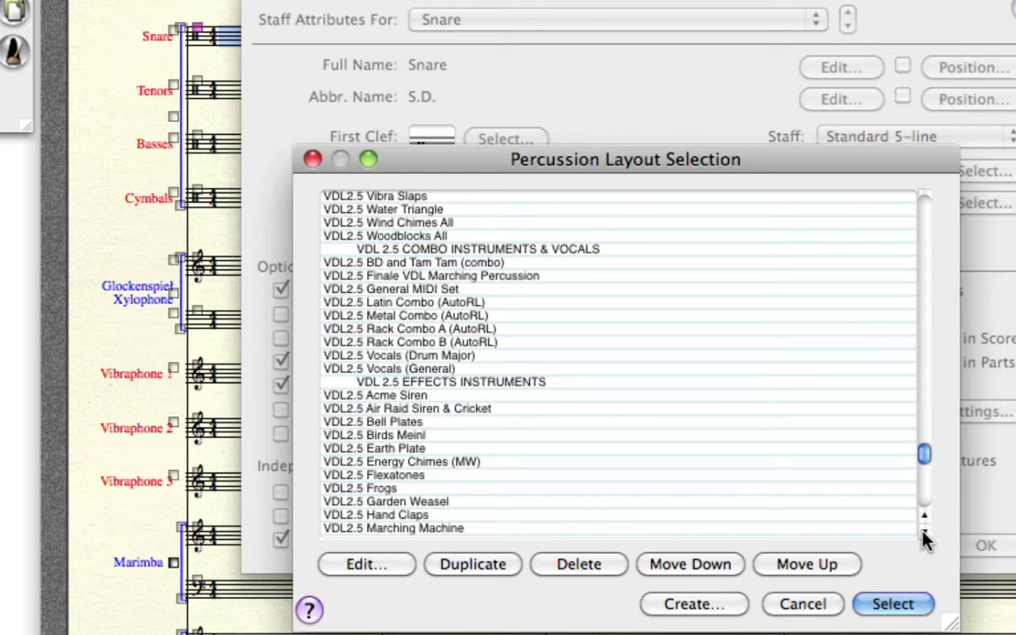
pyautogui.click(824, 605)
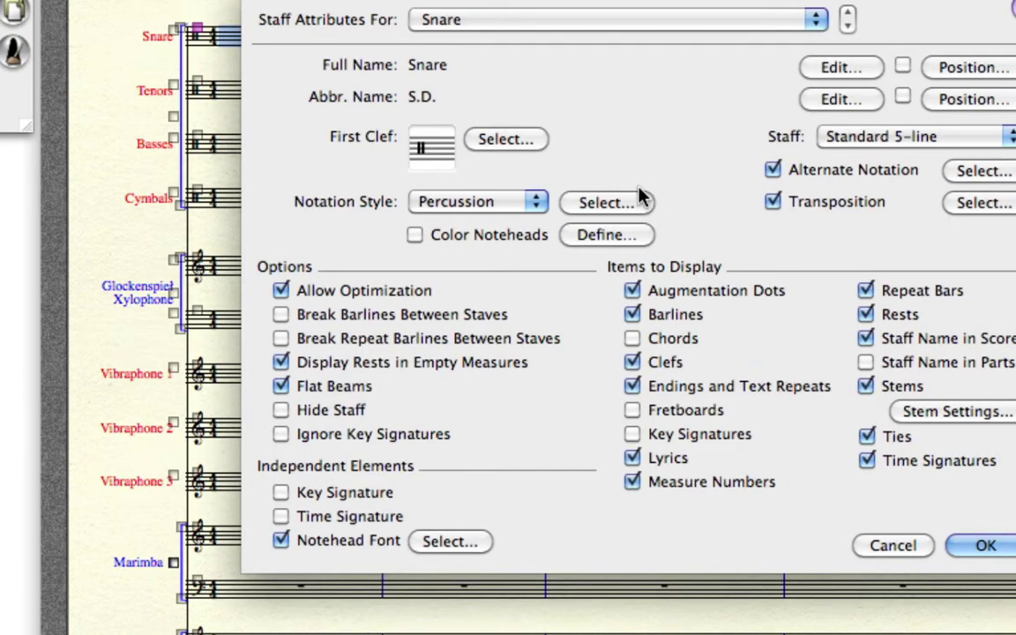
pyautogui.click(890, 546)
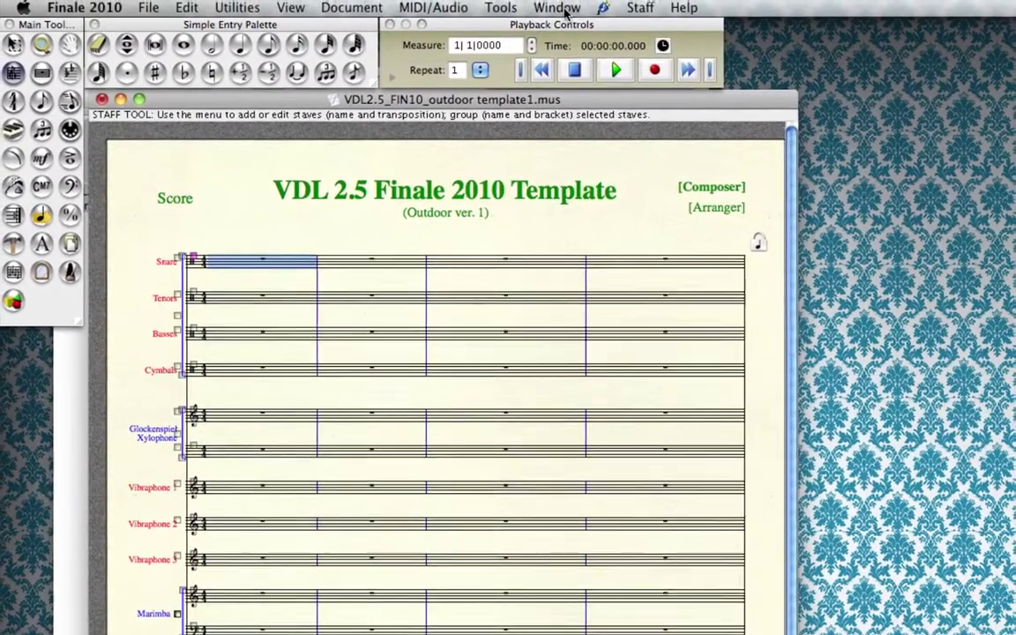
# Open the Instrument List and browse the percussion MIDI maps available for the Snare staff, keeping VDL Snareline Manual.
pyautogui.click(556, 9)
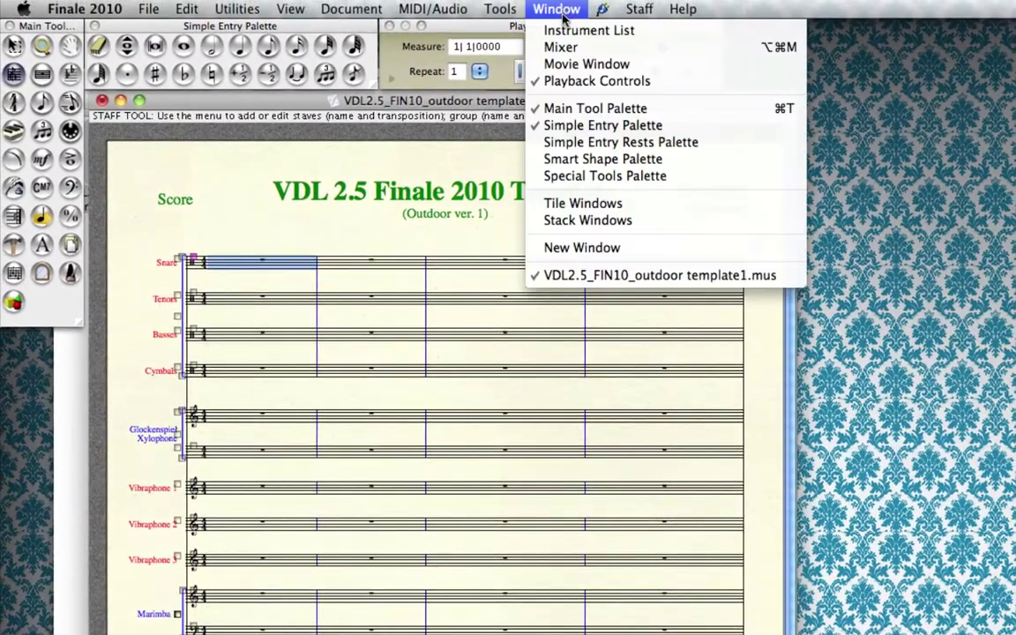
pyautogui.click(564, 32)
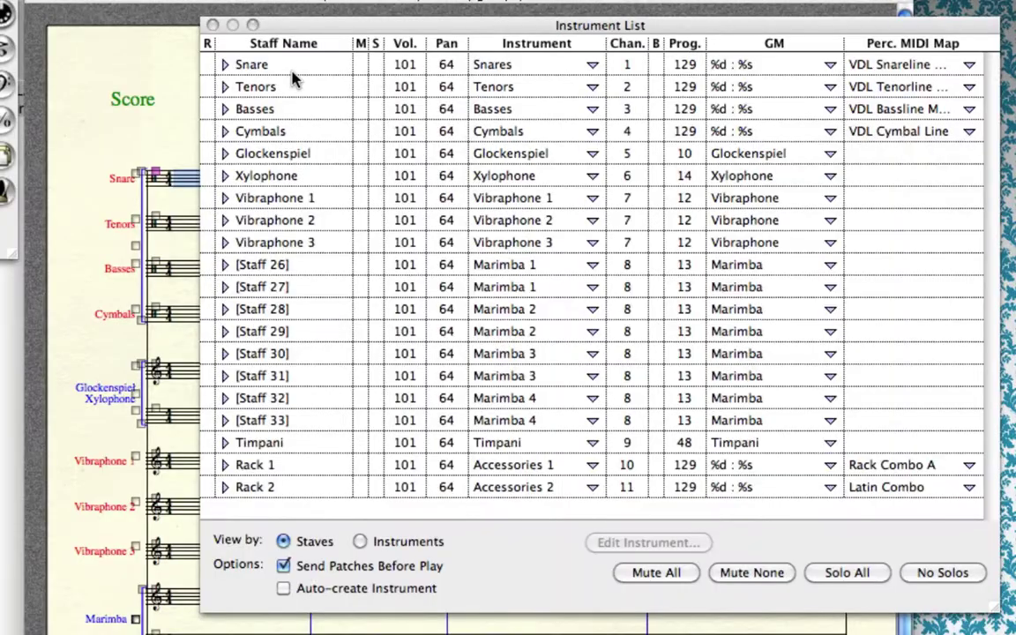
pyautogui.scroll(-2, 191, 185)
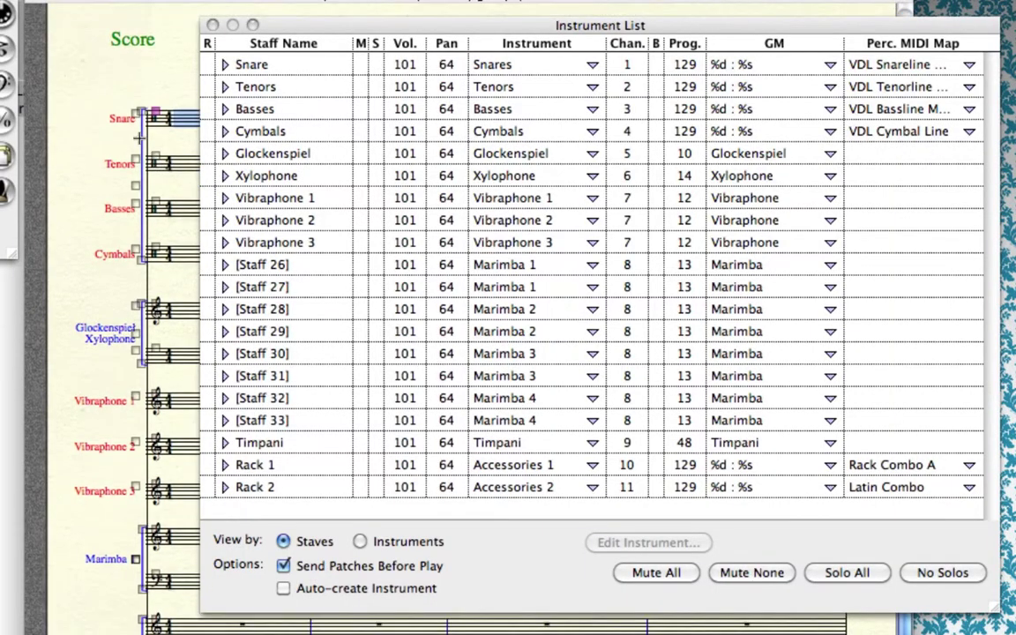
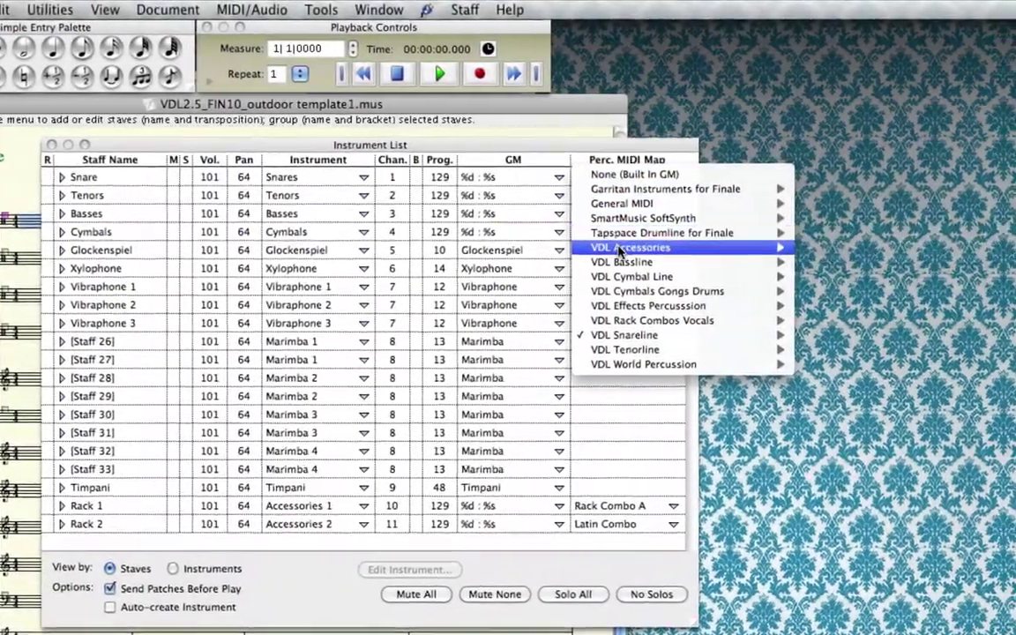
pyautogui.moveTo(638, 260)
pyautogui.moveTo(568, 251)
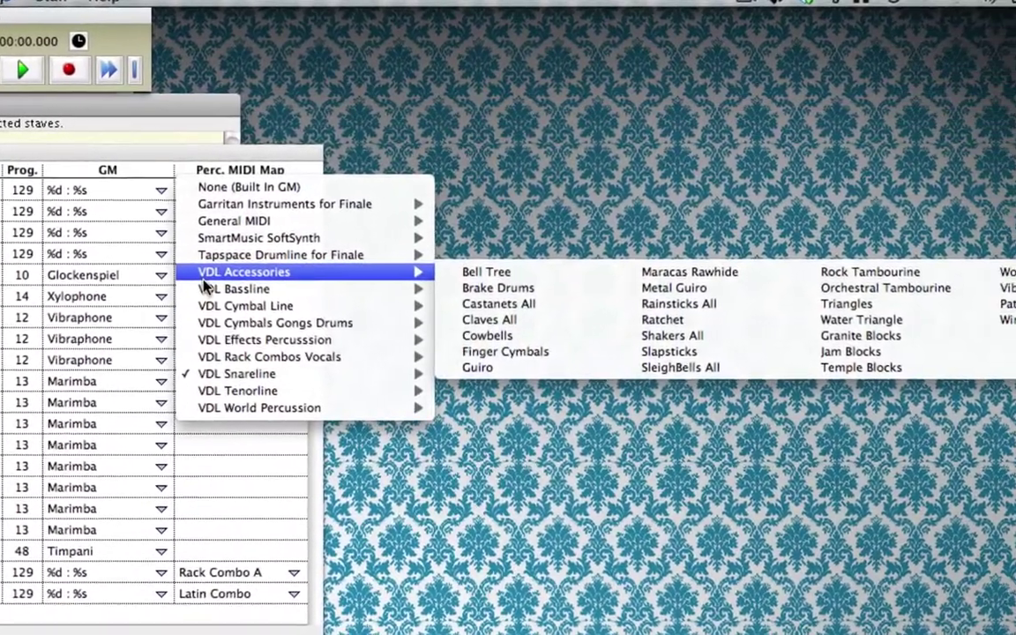
pyautogui.moveTo(328, 280)
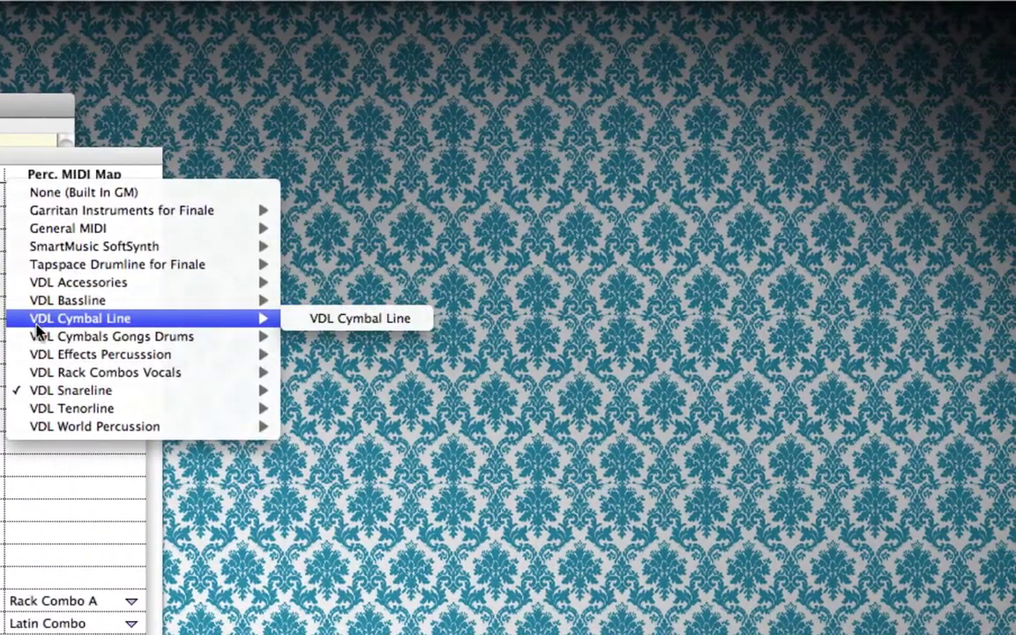
pyautogui.moveTo(102, 332)
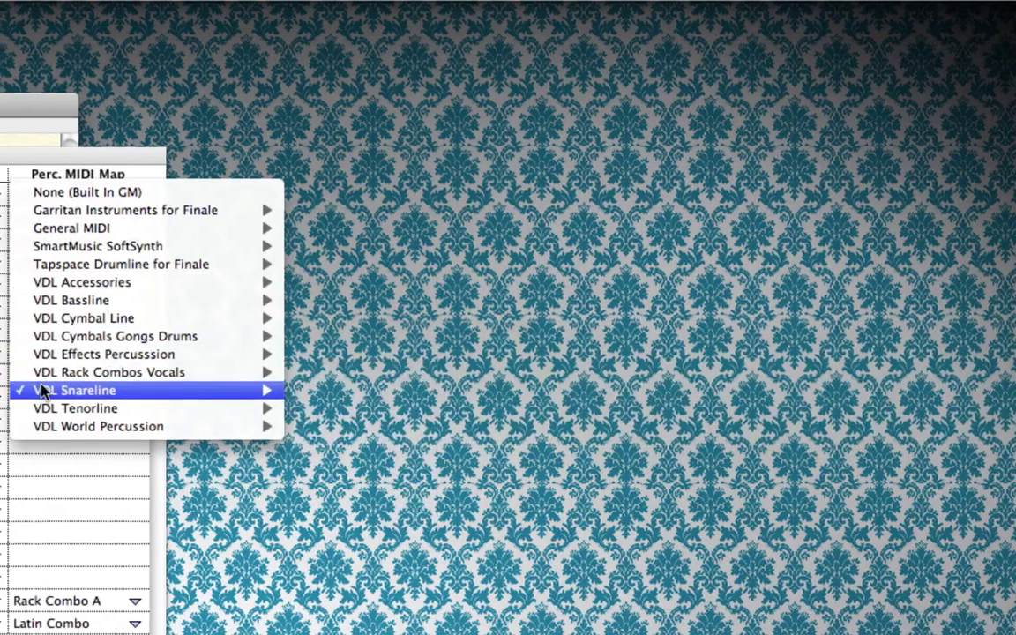
pyautogui.moveTo(40, 390)
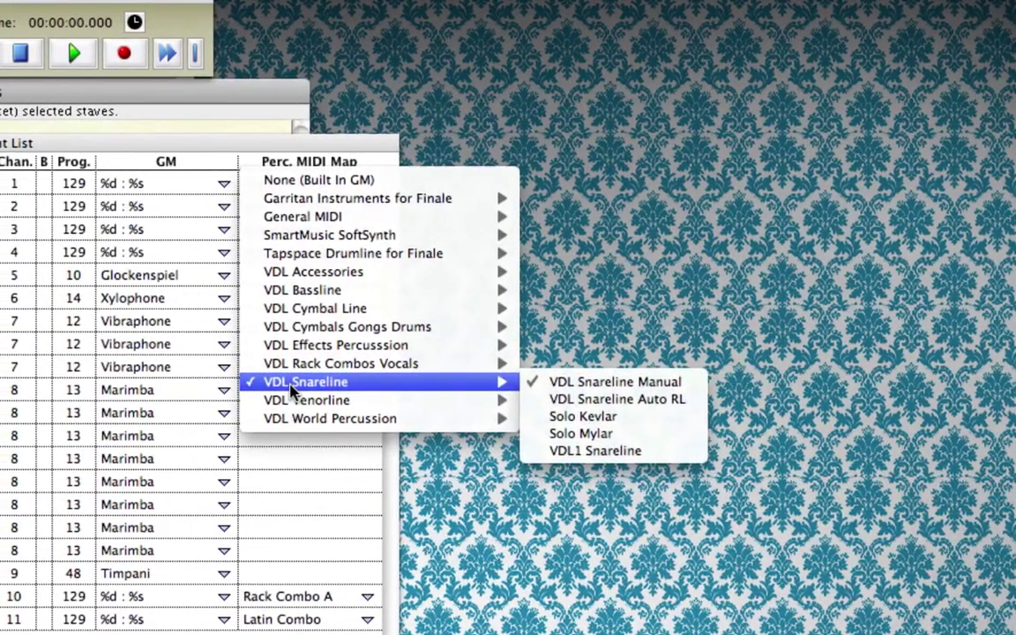
pyautogui.click(626, 388)
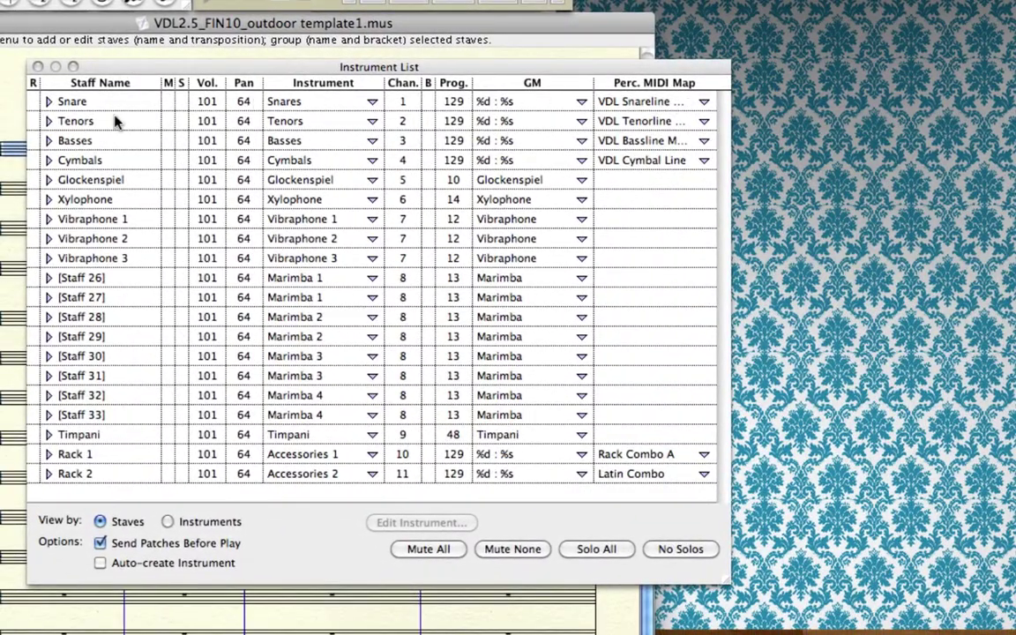
# Set the Snare staff's percussion layout to VDL2.5 Snareline AutoRL and accept the staff attributes.
pyautogui.doubleClick(9, 124)
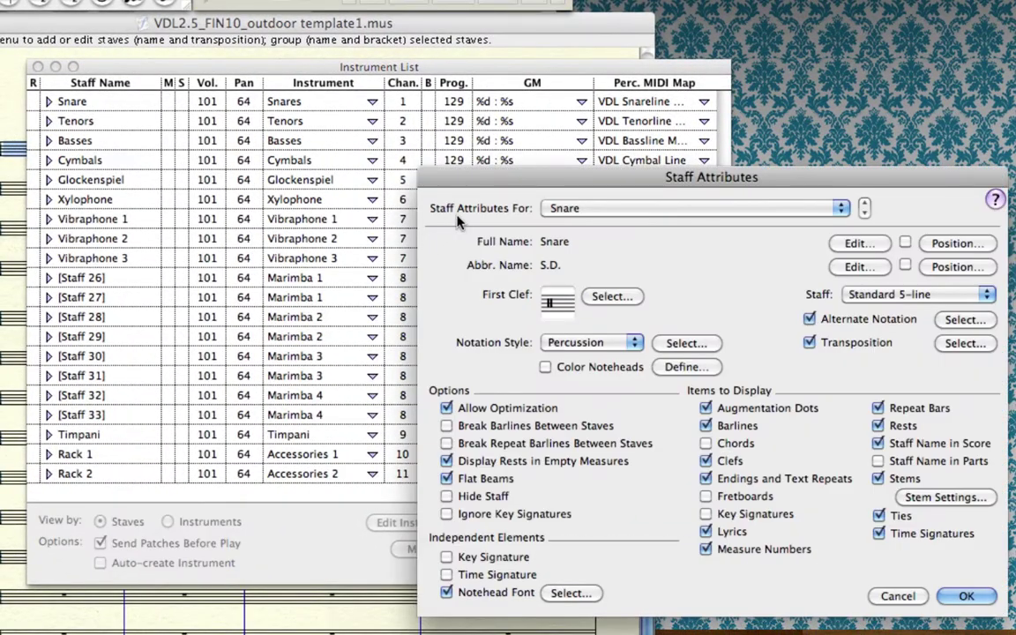
pyautogui.click(686, 343)
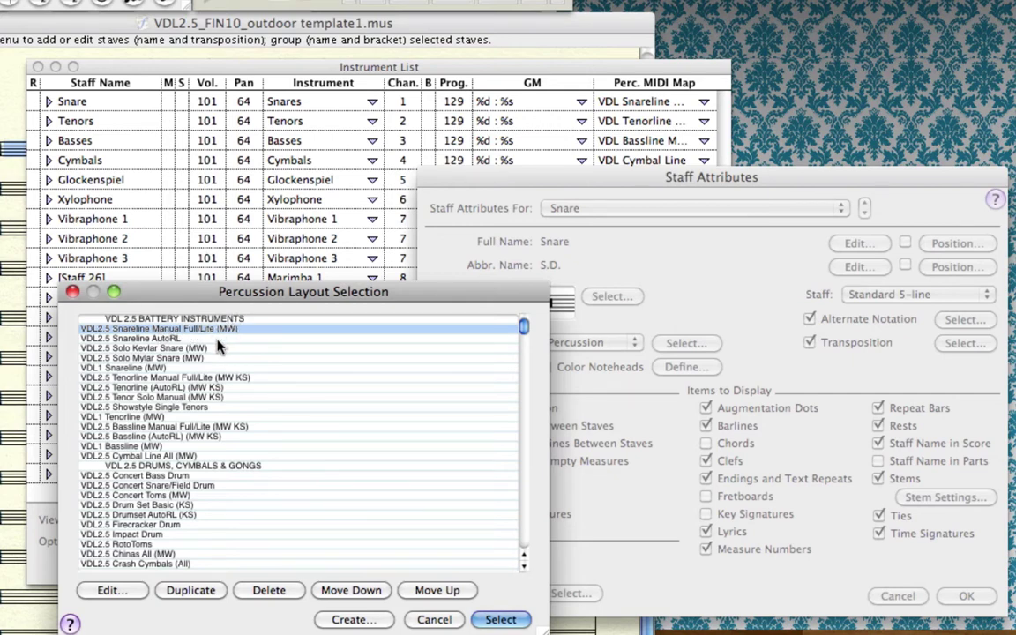
pyautogui.click(134, 338)
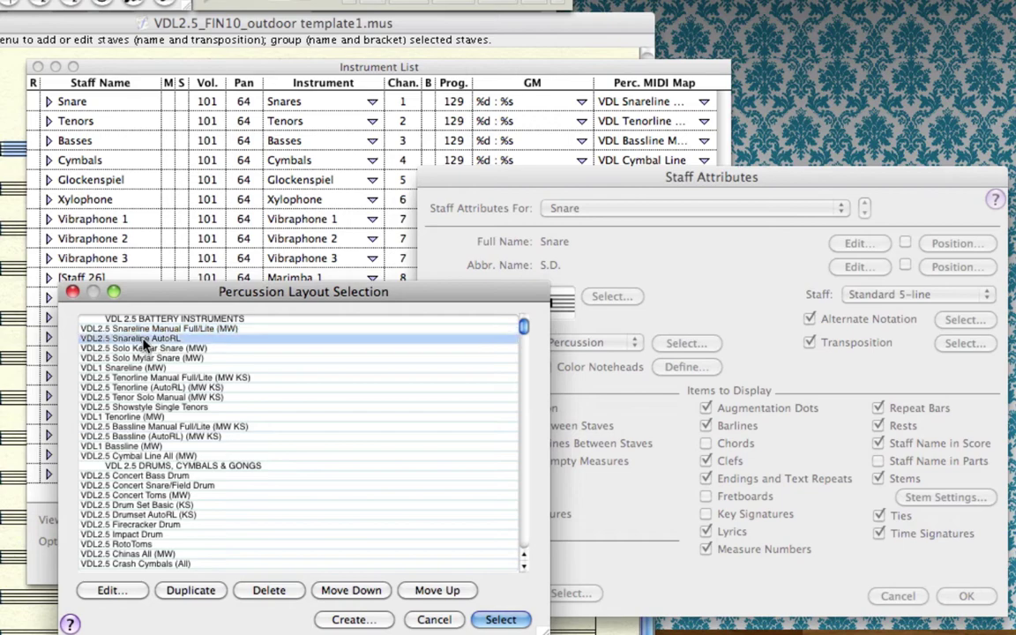
pyautogui.press('Return')
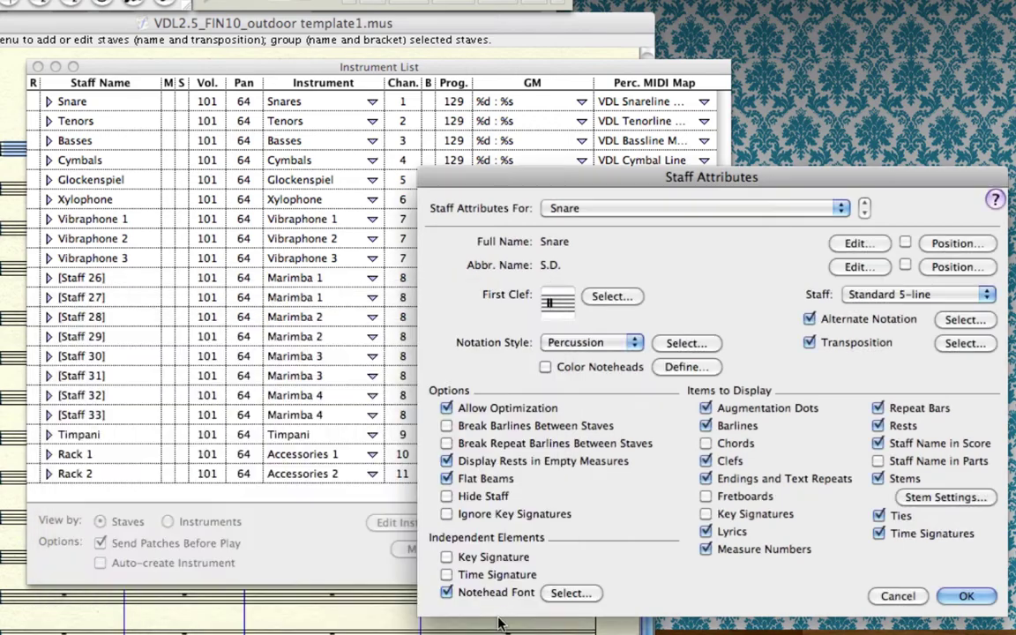
pyautogui.click(959, 596)
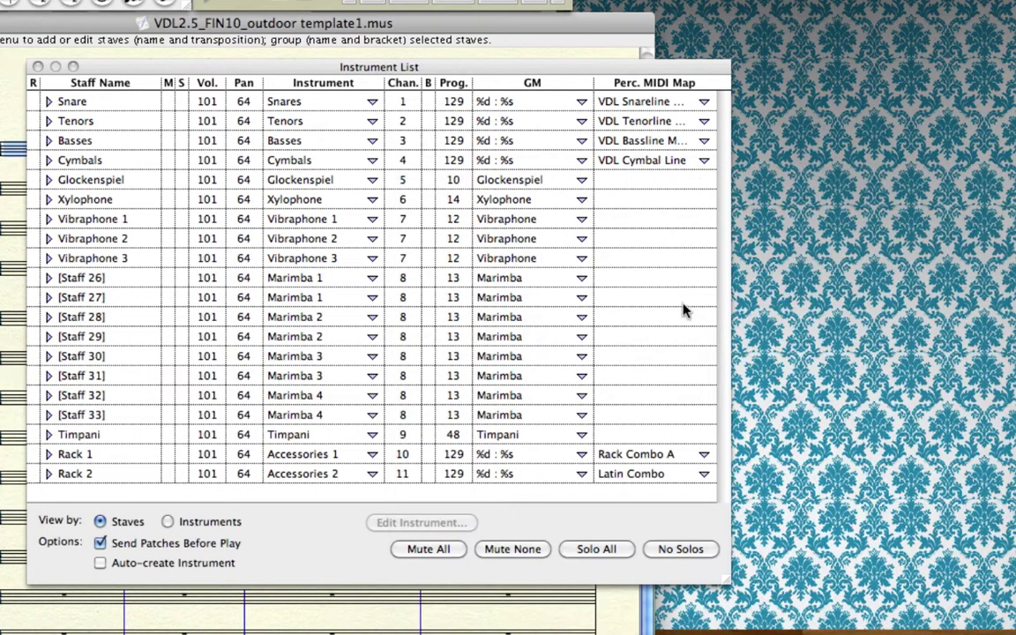
# Set the Snare staff's percussion MIDI map to VDL Snareline Auto RL in the Instrument List.
pyautogui.click(704, 104)
pyautogui.moveTo(701, 273)
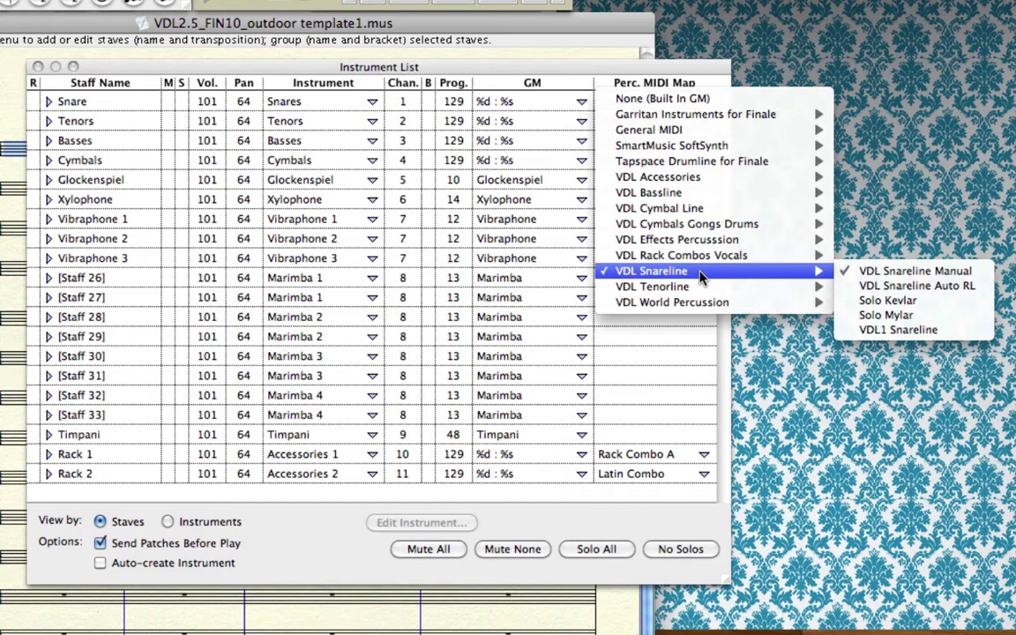
pyautogui.click(943, 295)
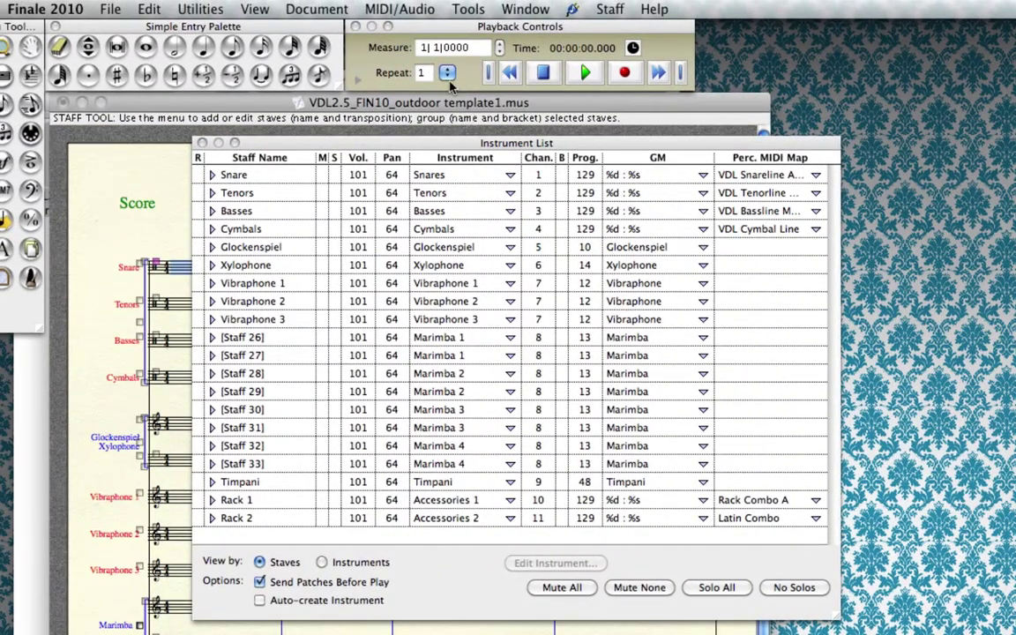
# Open the Audio Unit Instruments setup and assign Native Instruments: KontaktPlayer2 to channels 1-16.
pyautogui.click(415, 12)
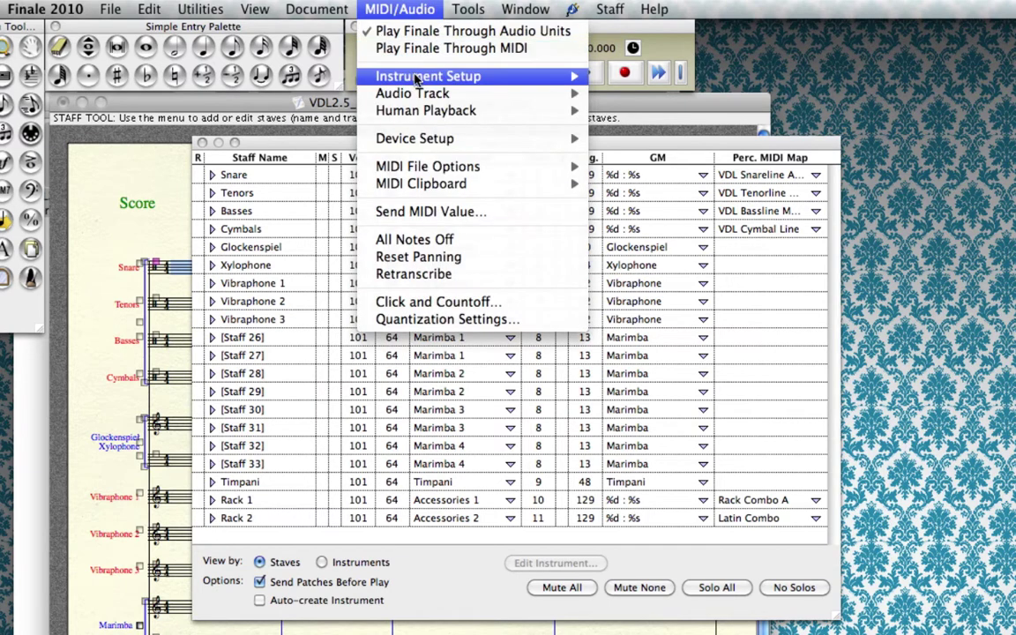
pyautogui.moveTo(378, 78)
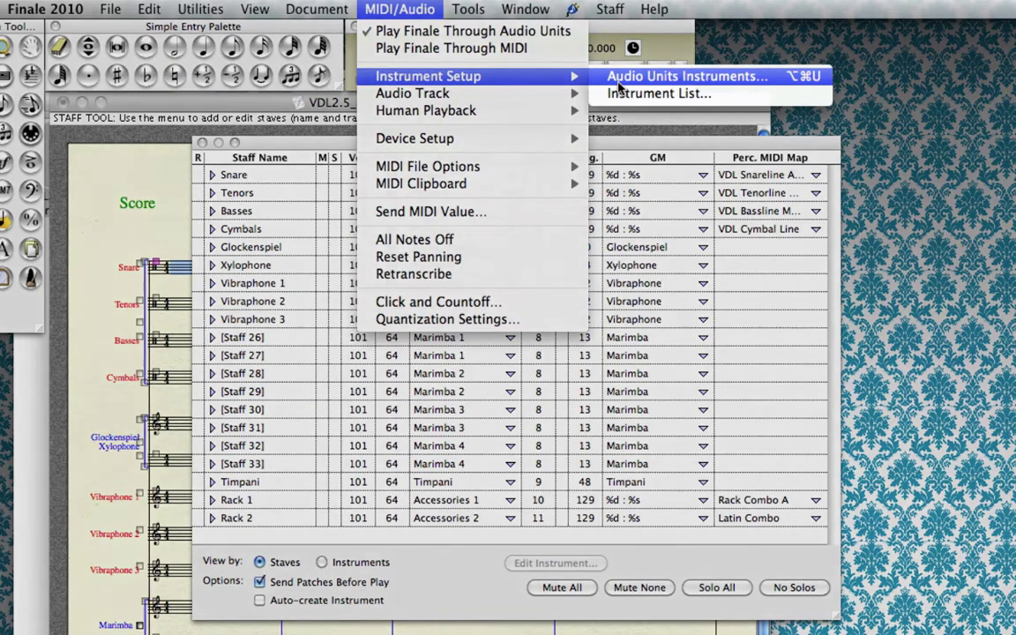
pyautogui.click(619, 83)
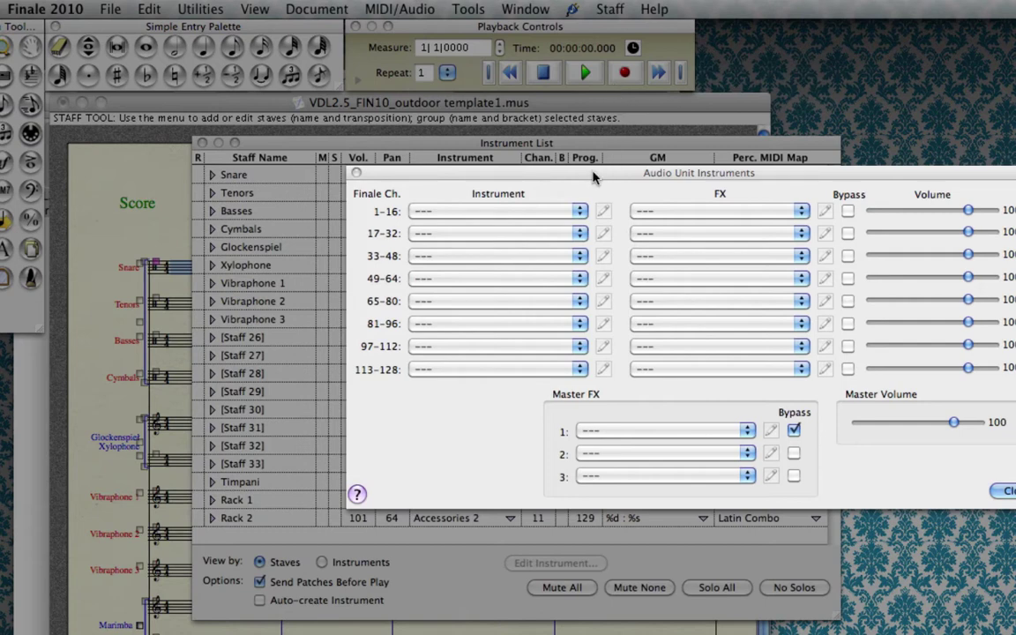
pyautogui.moveTo(591, 175); pyautogui.dragTo(491, 184)
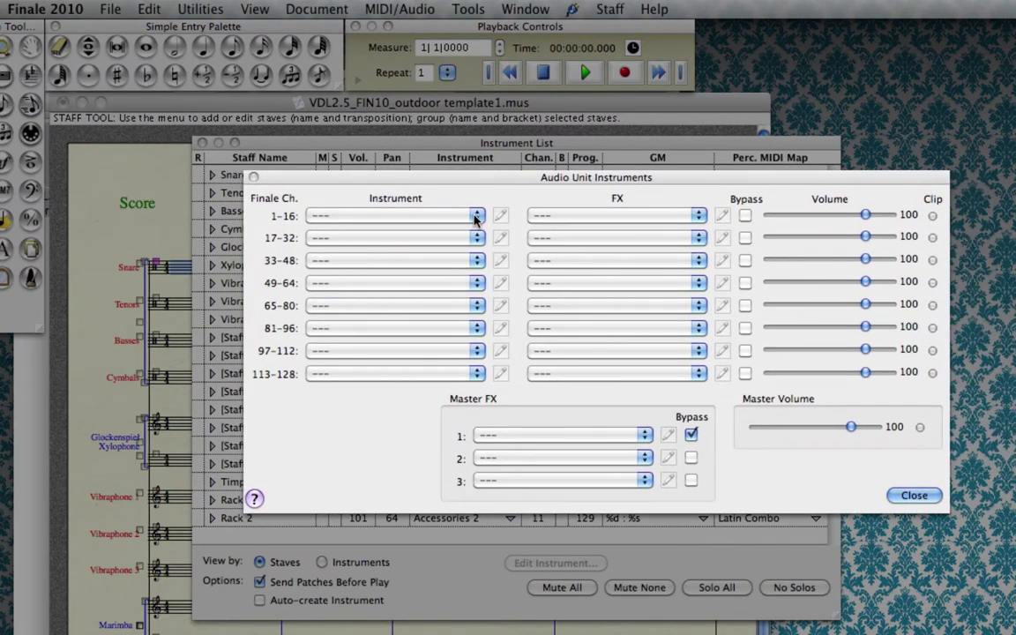
pyautogui.click(472, 216)
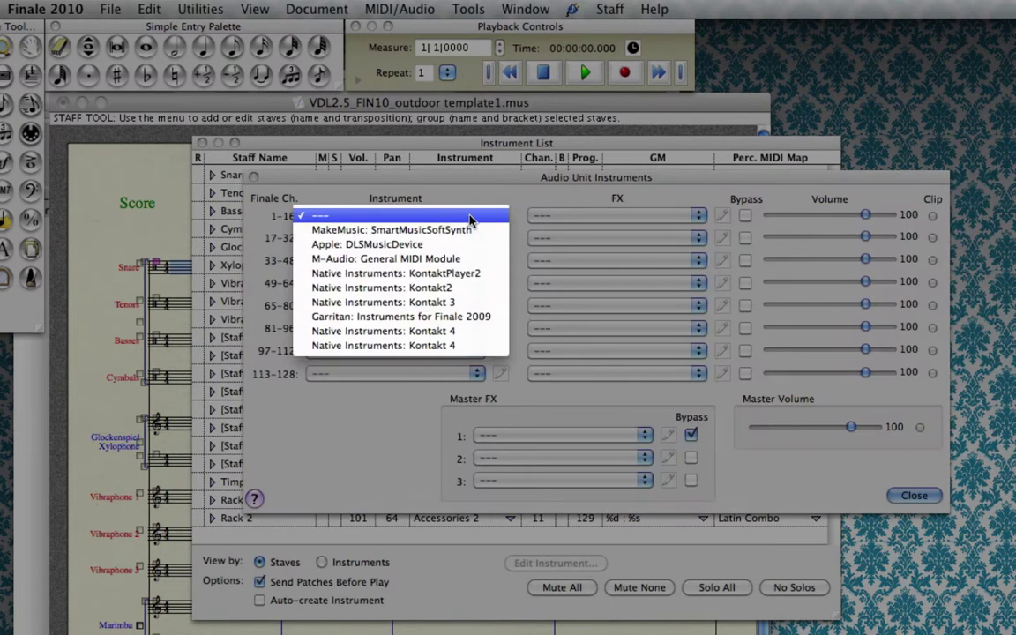
pyautogui.click(434, 277)
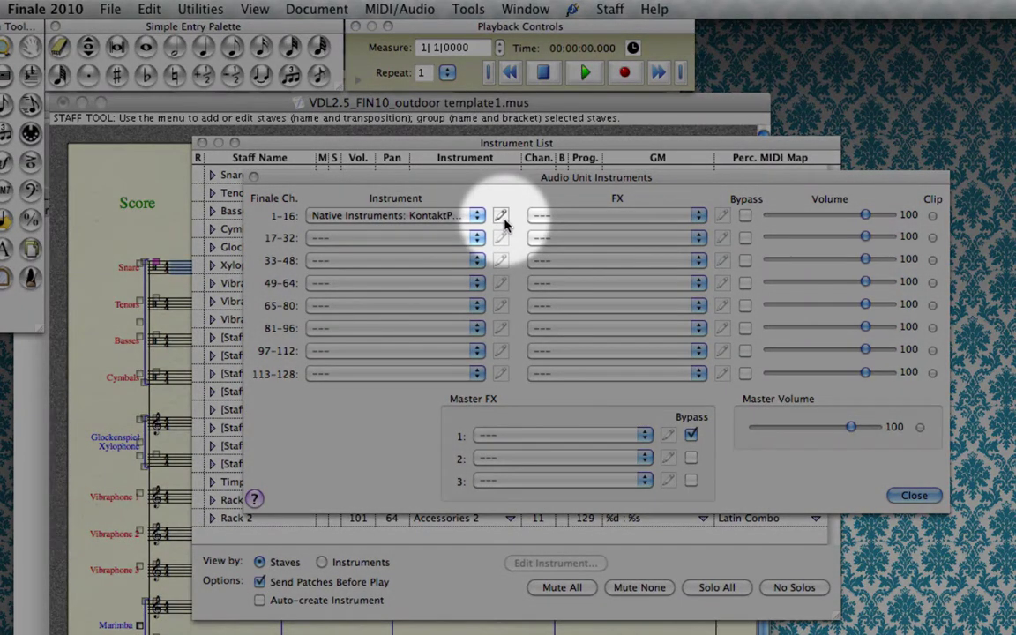
# Open the Kontakt Player editor for channels 1-16 and load SnareLine (AutoRL).nki from the Drumline Battery snares.
pyautogui.click(500, 216)
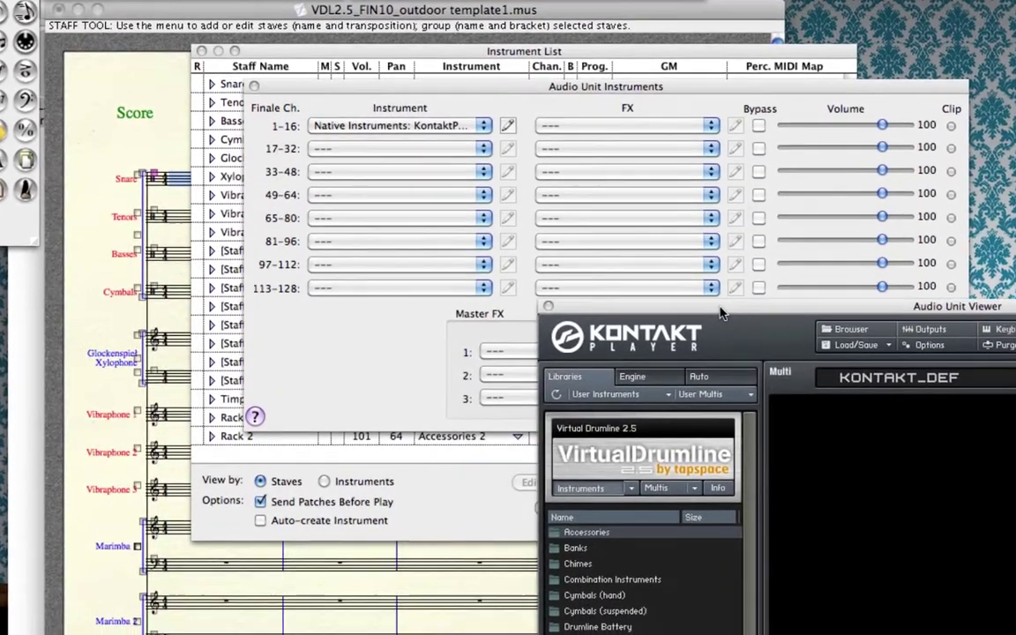
pyautogui.moveTo(721, 312); pyautogui.dragTo(269, 25)
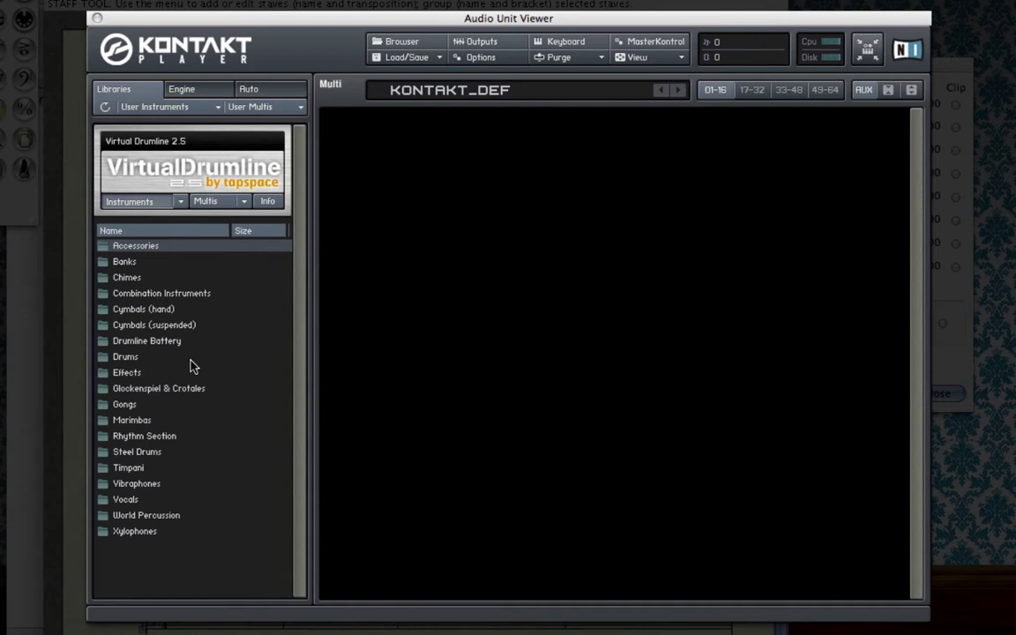
pyautogui.doubleClick(141, 343)
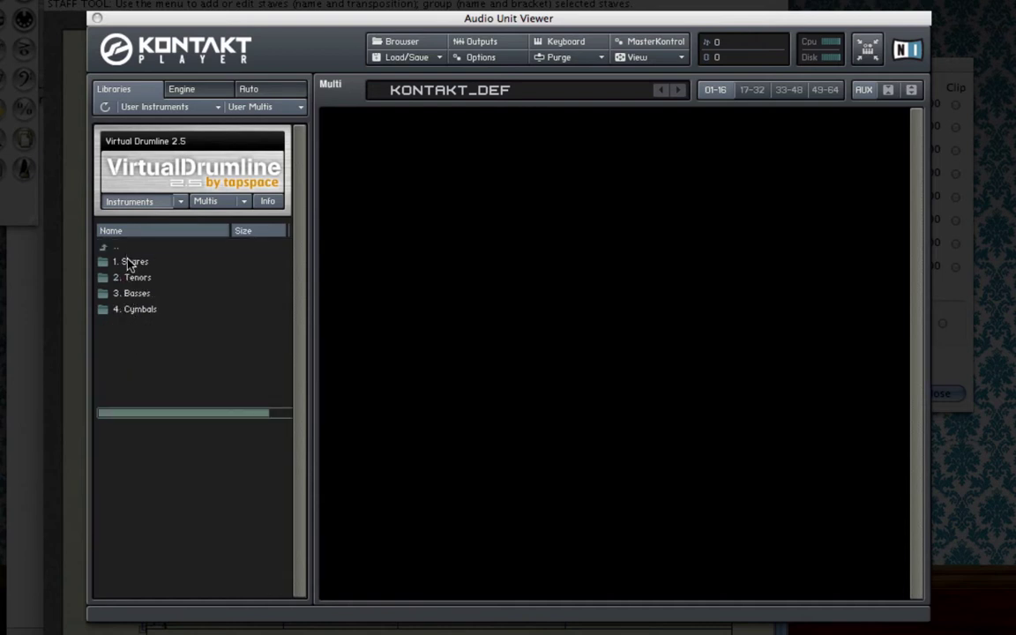
pyautogui.doubleClick(130, 262)
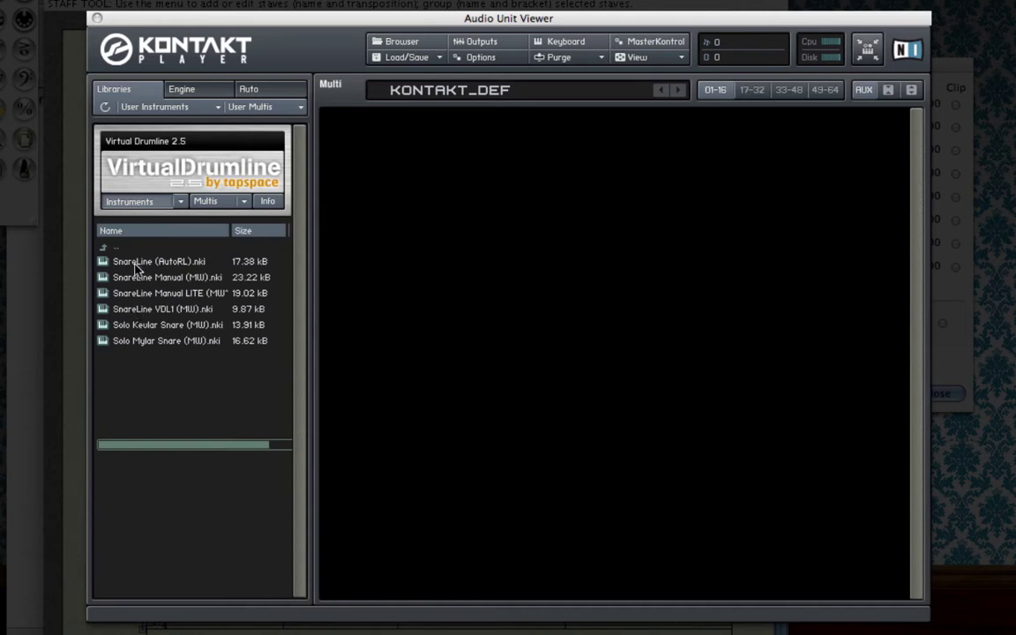
pyautogui.click(136, 266)
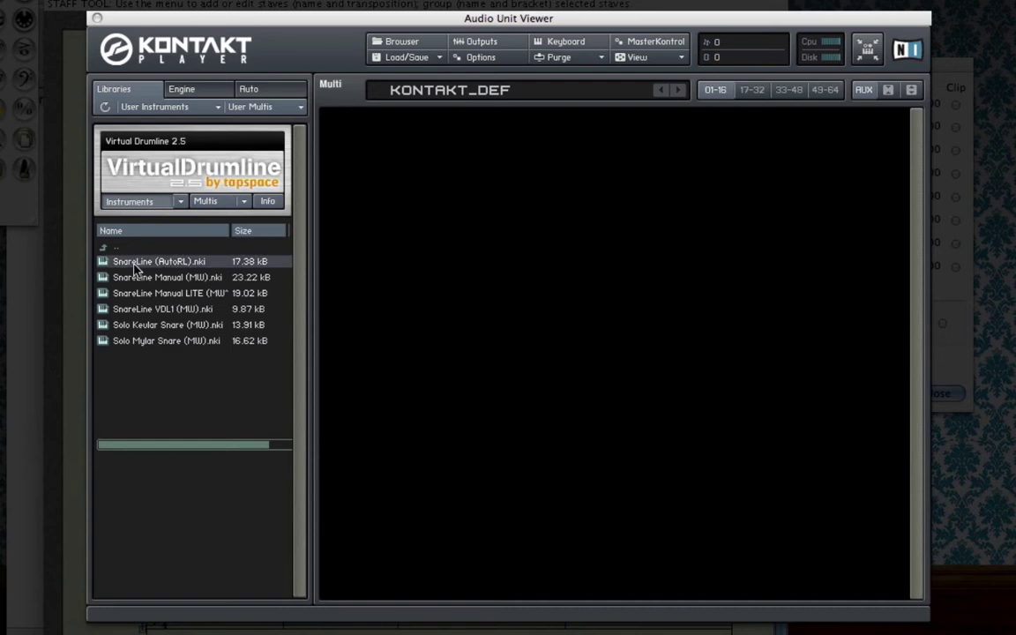
pyautogui.doubleClick(134, 266)
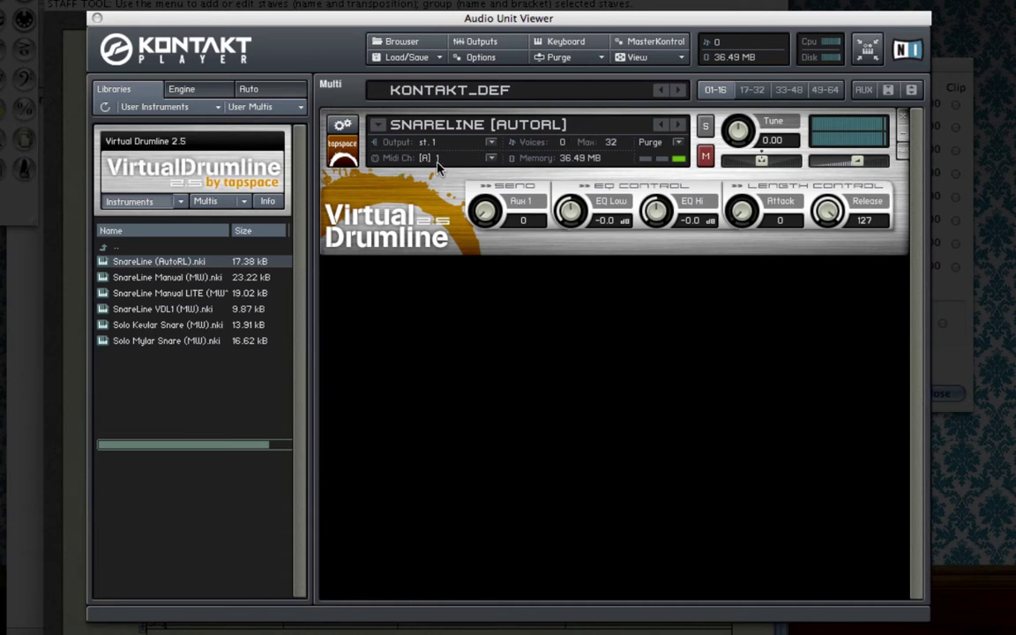
# Check the MIDI channels available for the loaded snareline instrument, keeping channel 1 of Port A.
pyautogui.click(491, 159)
pyautogui.moveTo(491, 195)
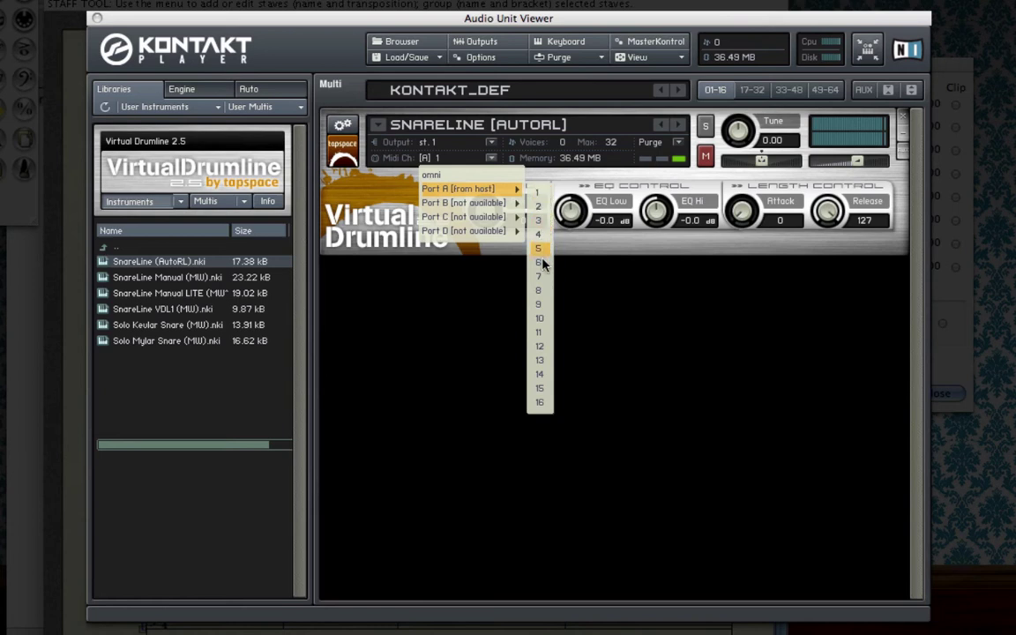
pyautogui.click(540, 194)
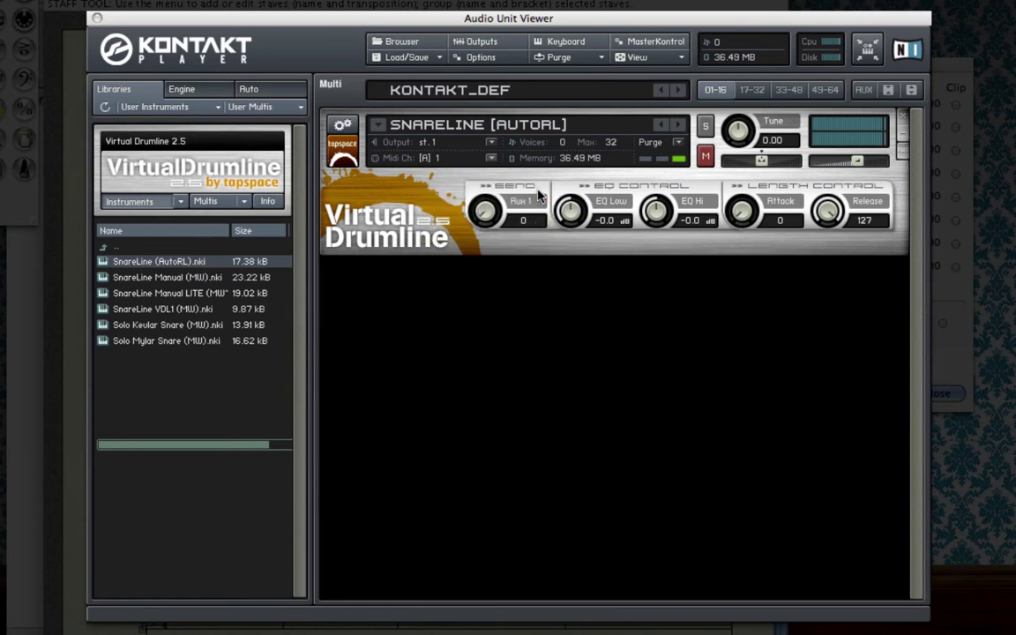
# Load the TenorLine Manual LITE instrument from the Tenors folder of the Drumline Battery.
pyautogui.doubleClick(212, 250)
pyautogui.doubleClick(153, 278)
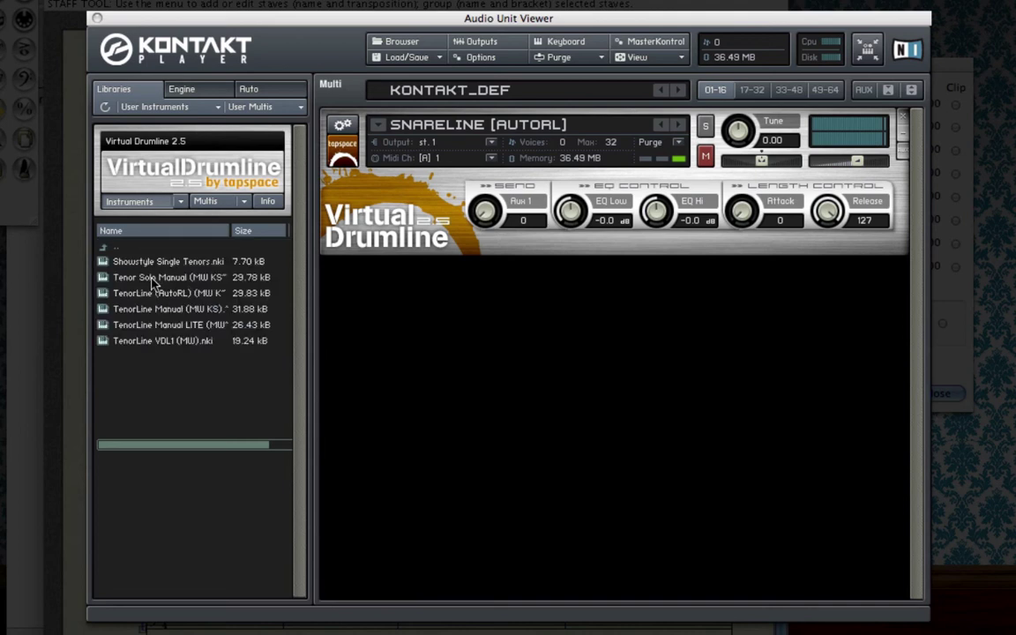
pyautogui.doubleClick(137, 326)
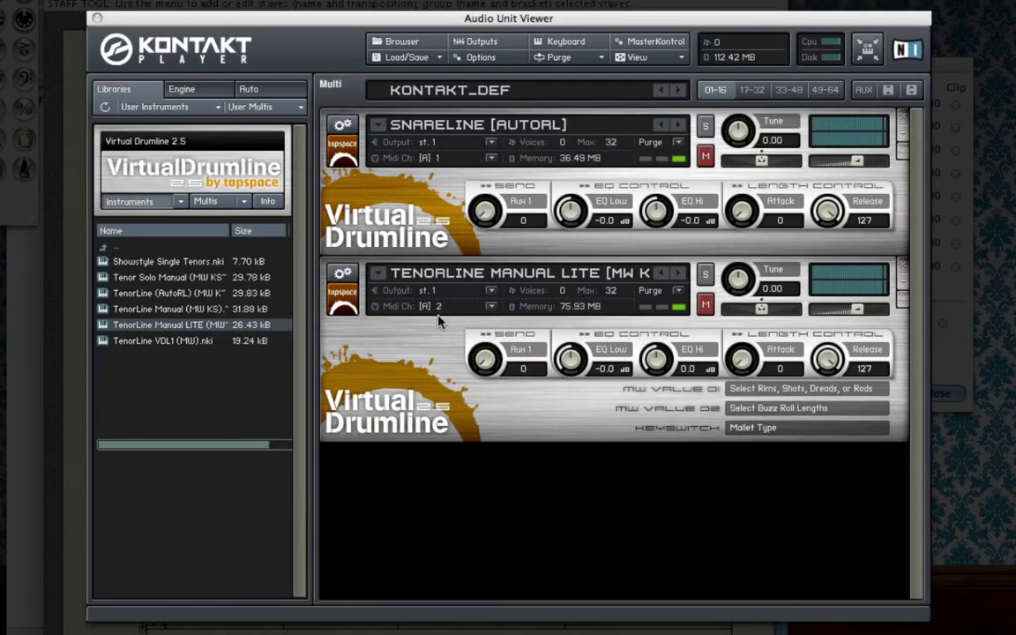
# Load the BassLine Manual LITE instrument from the Basses folder of the Drumline Battery.
pyautogui.doubleClick(132, 247)
pyautogui.doubleClick(143, 292)
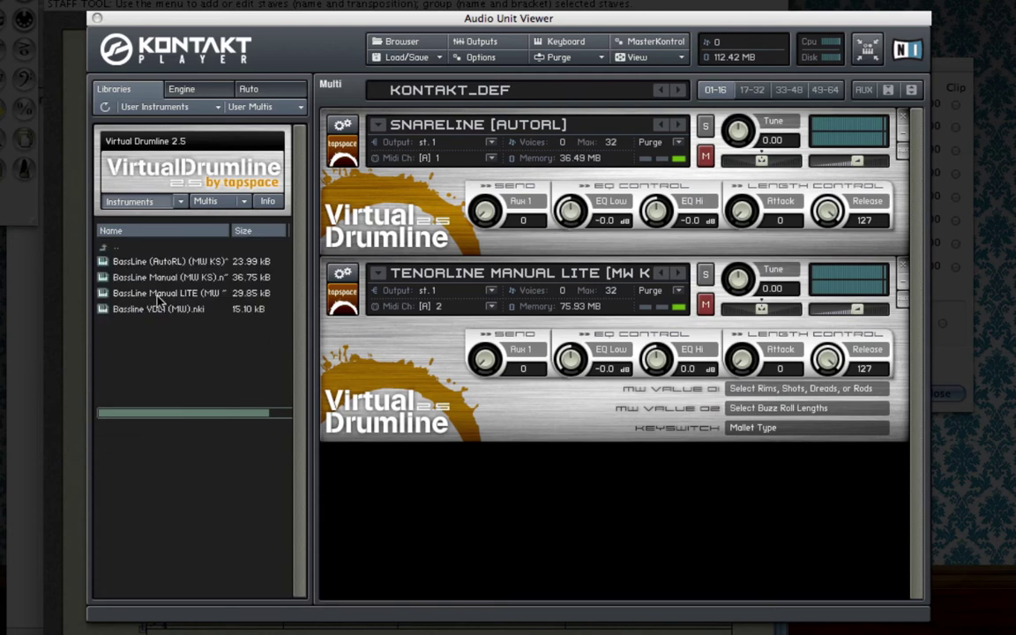
pyautogui.doubleClick(155, 297)
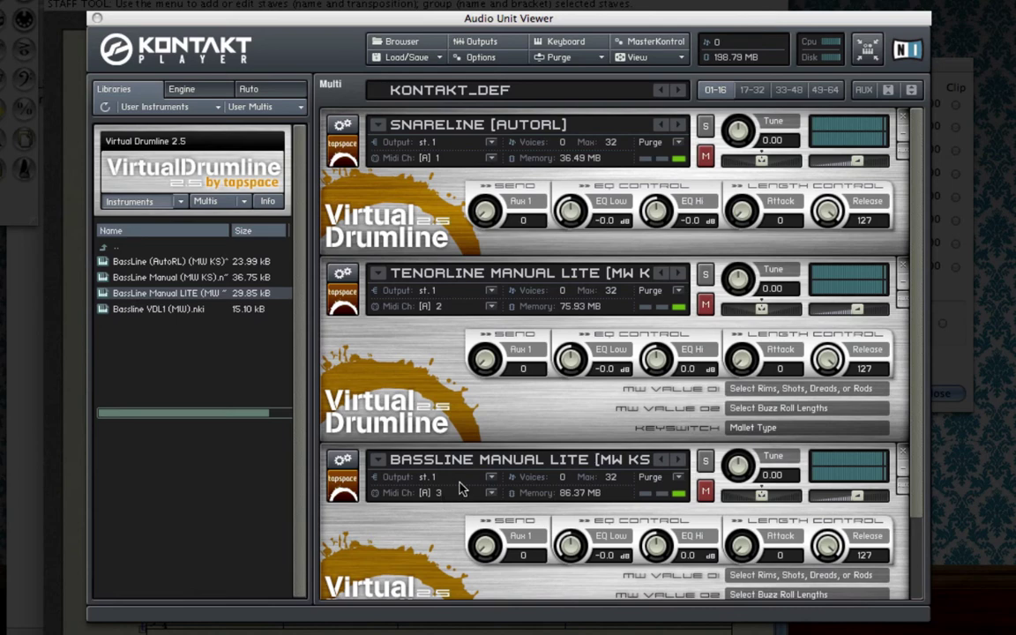
# Load the Cymbal Line 20in.nki instrument from the Cymbals folder of the Drumline Battery.
pyautogui.scroll(-4, 458, 489)
pyautogui.doubleClick(175, 249)
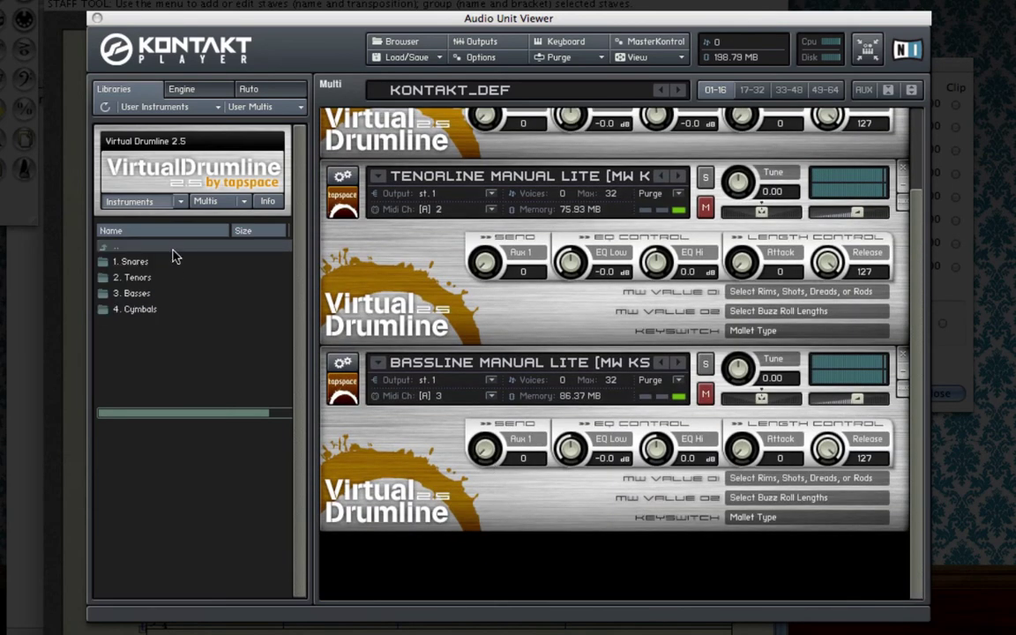
pyautogui.doubleClick(157, 309)
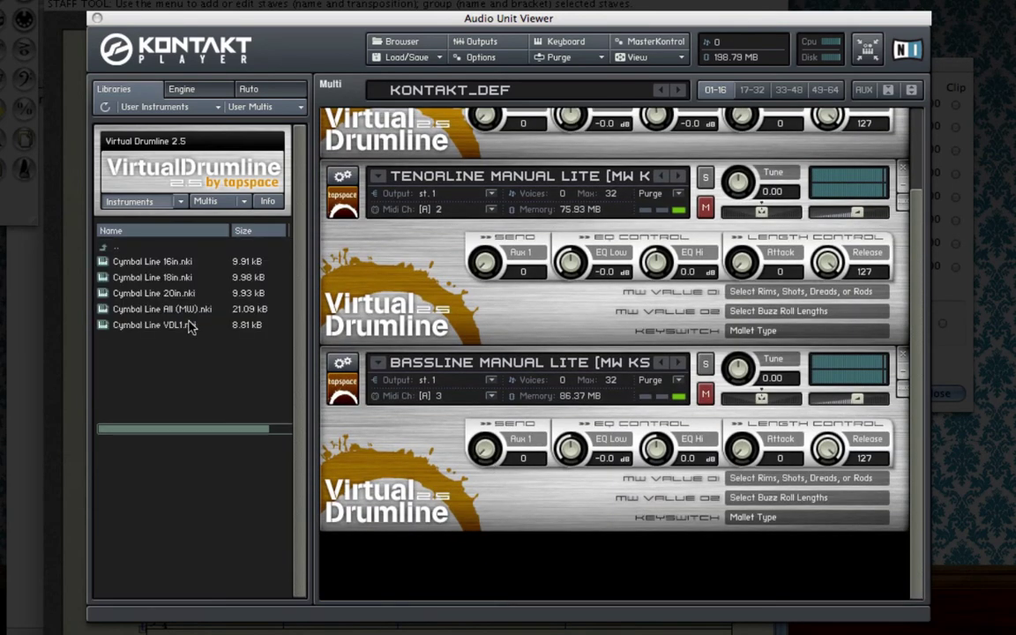
pyautogui.click(131, 298)
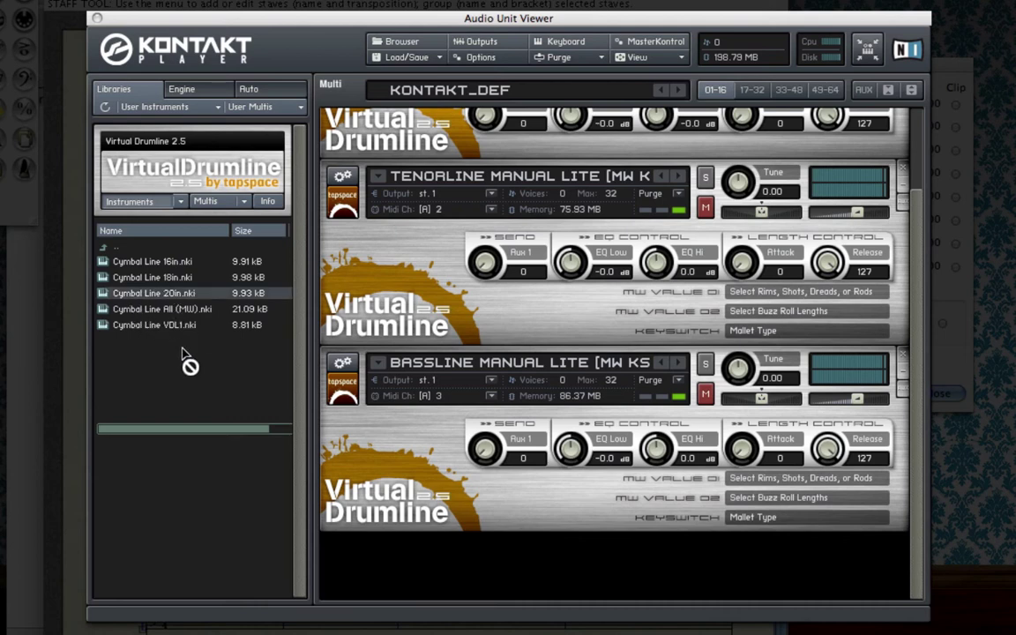
pyautogui.moveTo(472, 567); pyautogui.dragTo(467, 562)
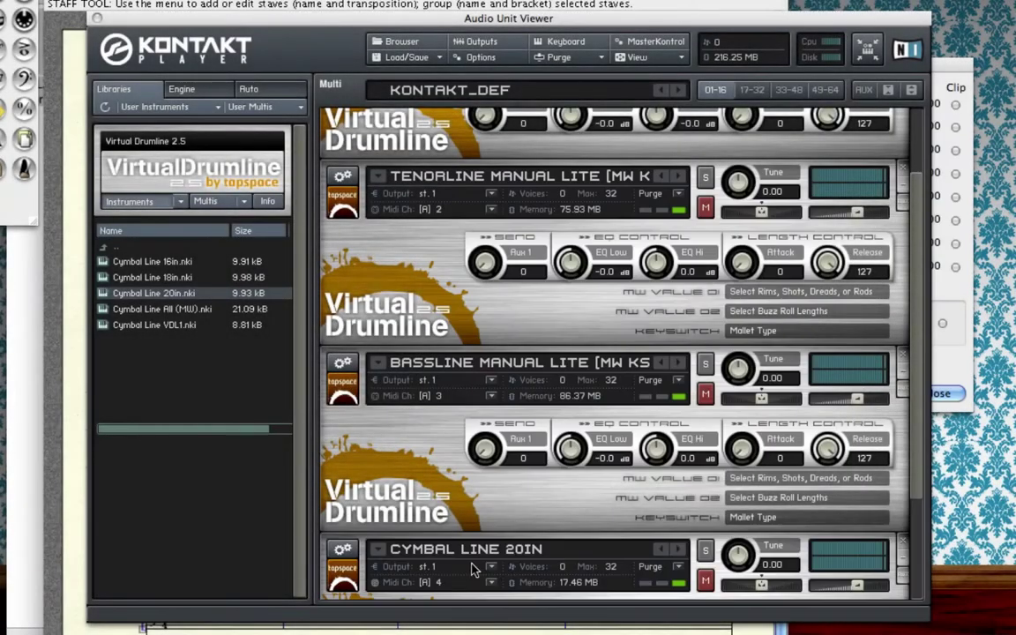
pyautogui.scroll(-3, 509, 499)
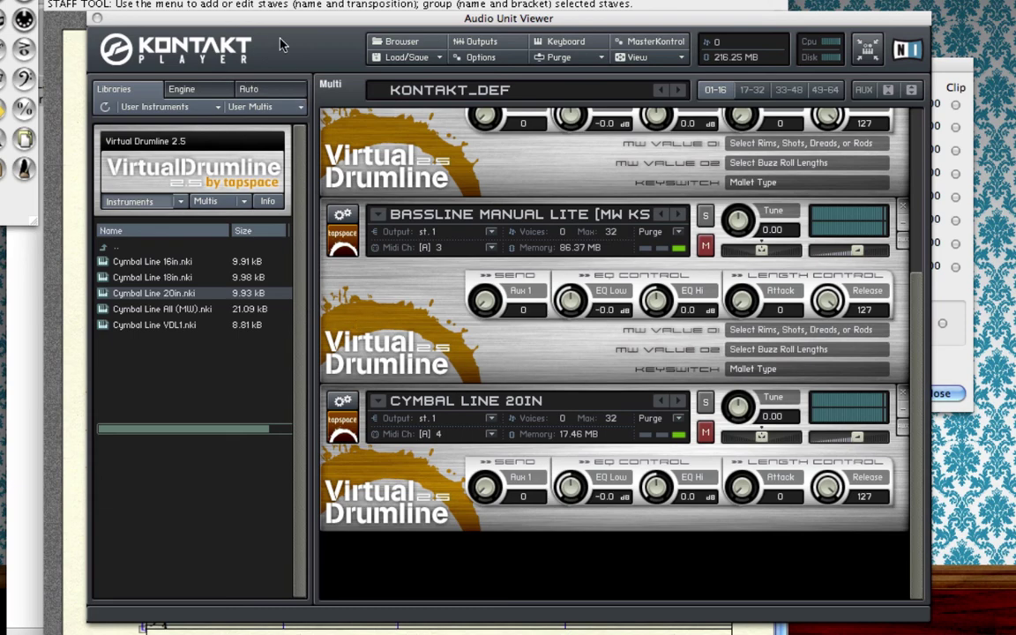
# Move the Kontakt Player window clear of the score's staff names and load Glock Bright Plastic (MW).nki from the Virtual Drumline 2.5 library.
pyautogui.moveTo(249, 17); pyautogui.dragTo(318, 17)
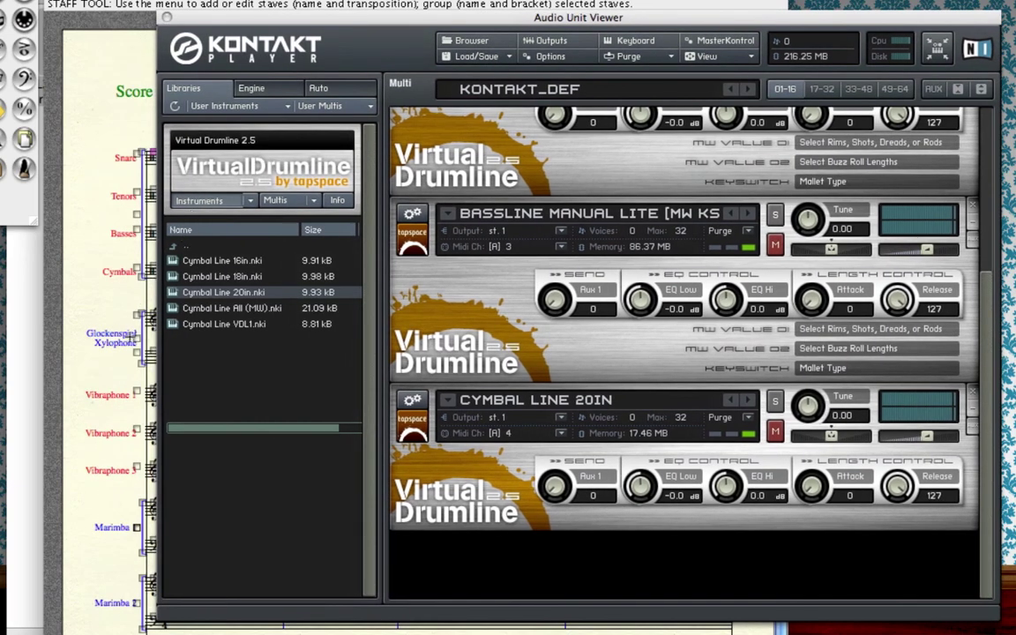
pyautogui.doubleClick(188, 245)
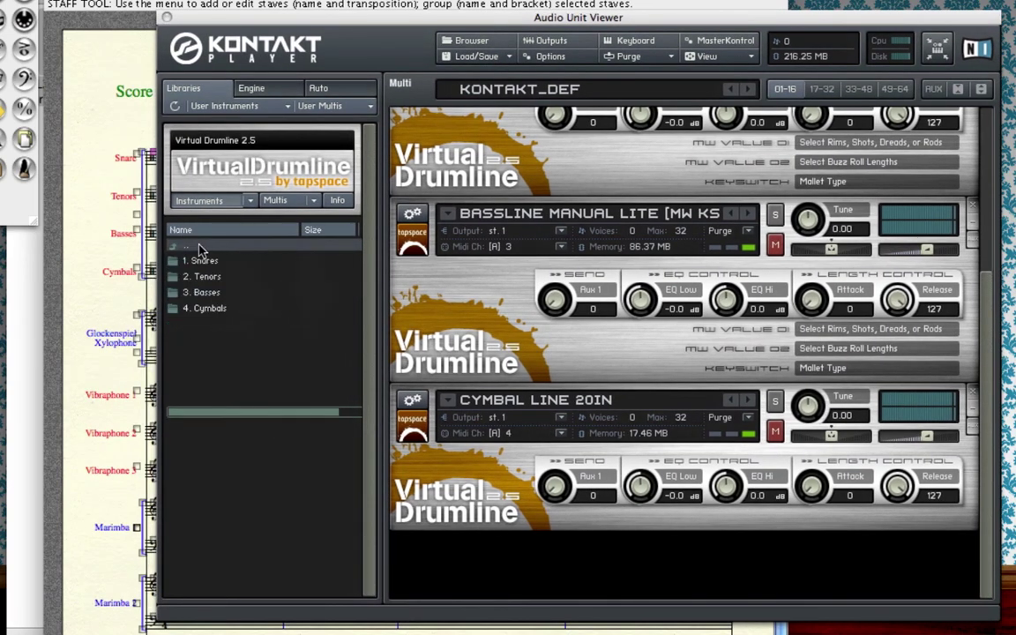
pyautogui.doubleClick(200, 249)
pyautogui.doubleClick(212, 387)
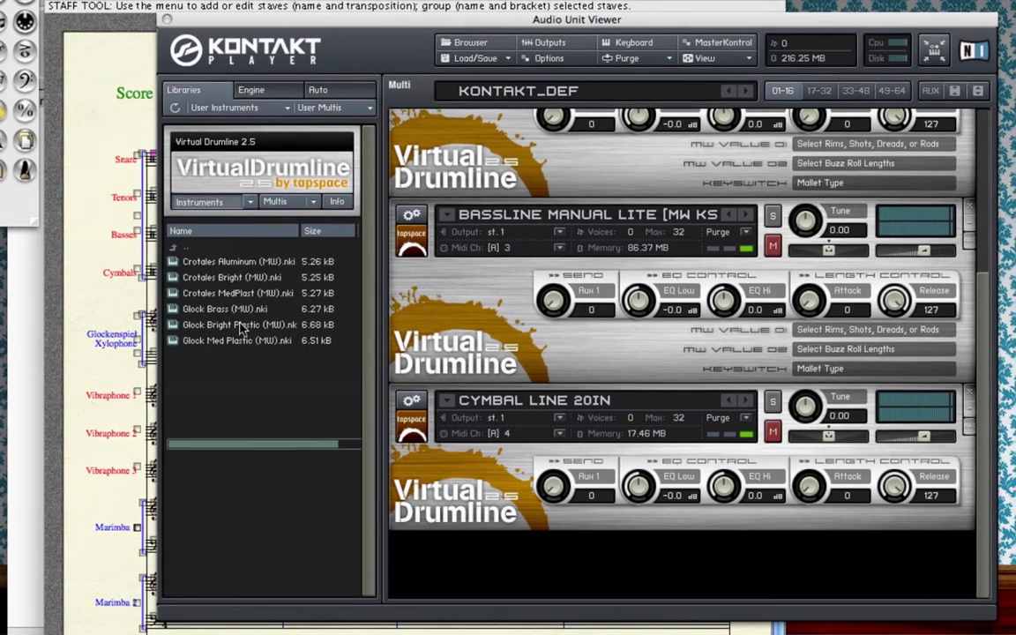
pyautogui.doubleClick(253, 324)
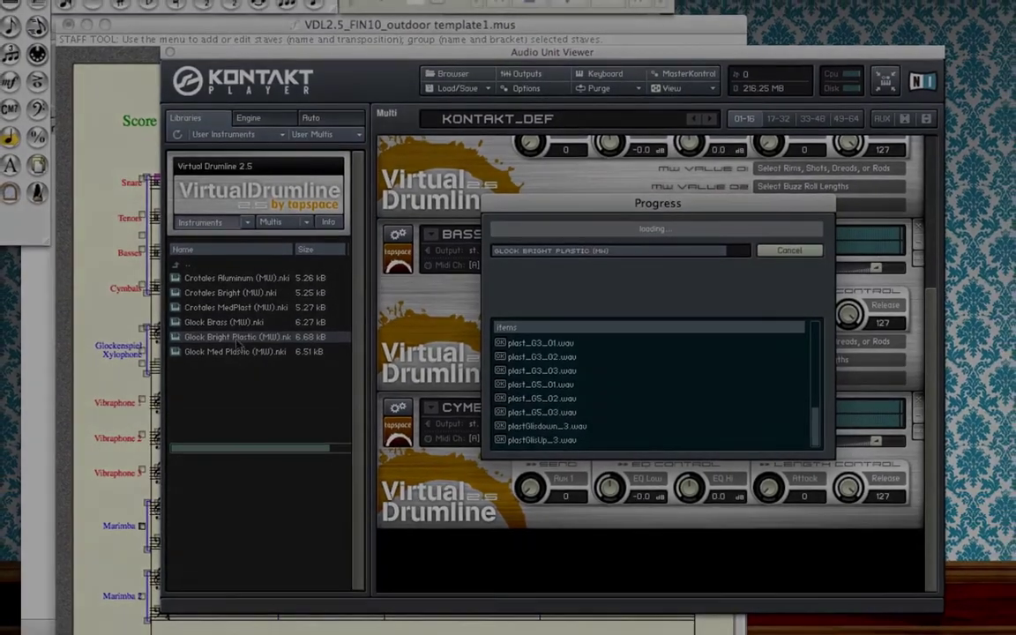